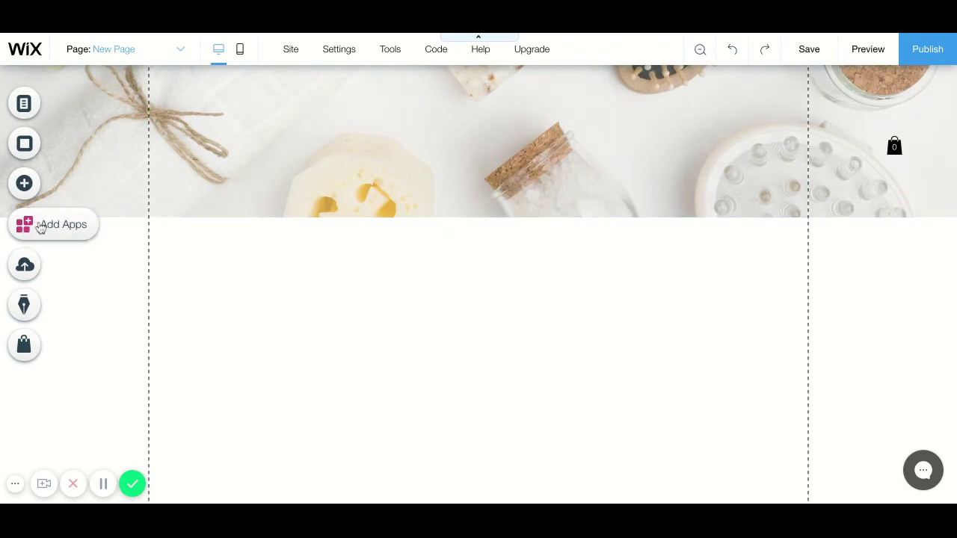
- Search the App Market for 'event' and open the Wix Events app details page
click(42, 228)
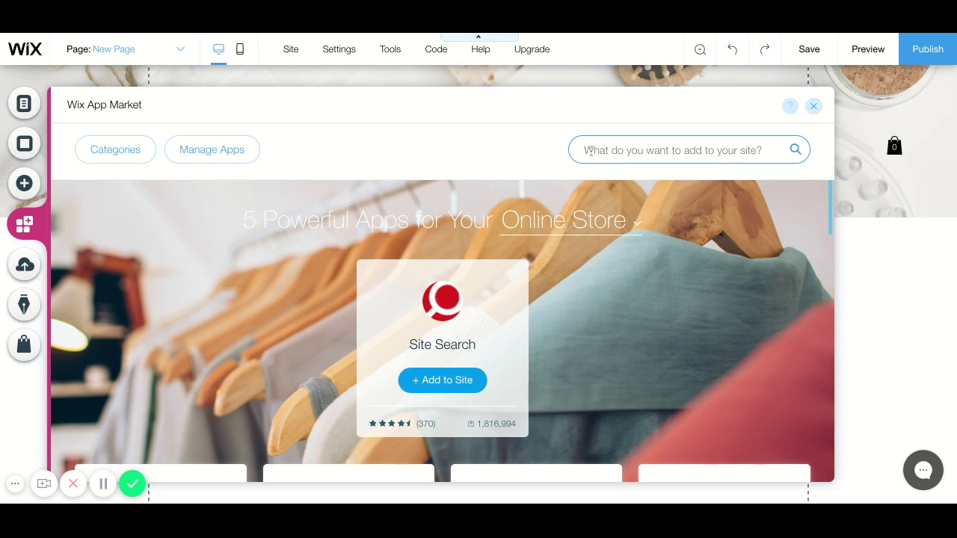
click(591, 150)
text(event)
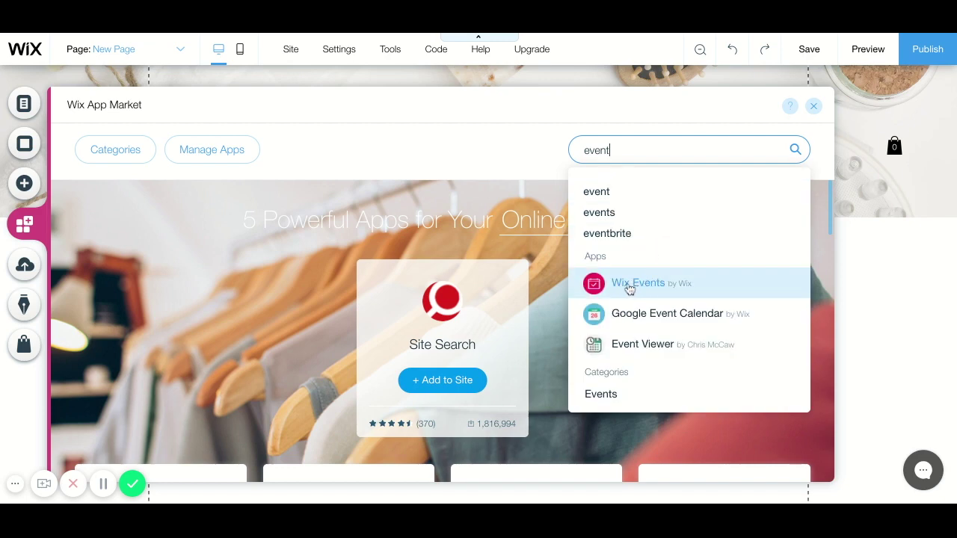
click(630, 289)
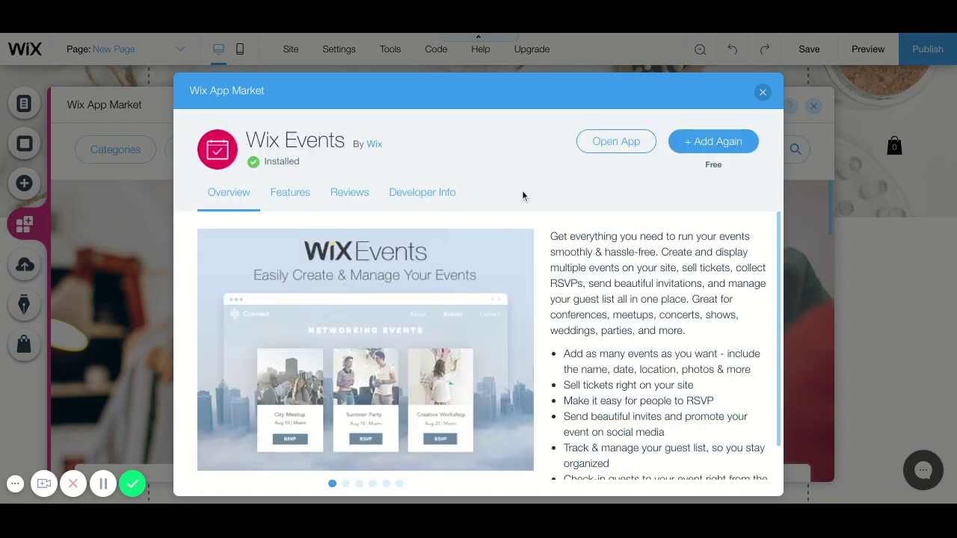
- Look through the Wix Events Features, Reviews and Developer Info, then add the app to the page again
click(292, 193)
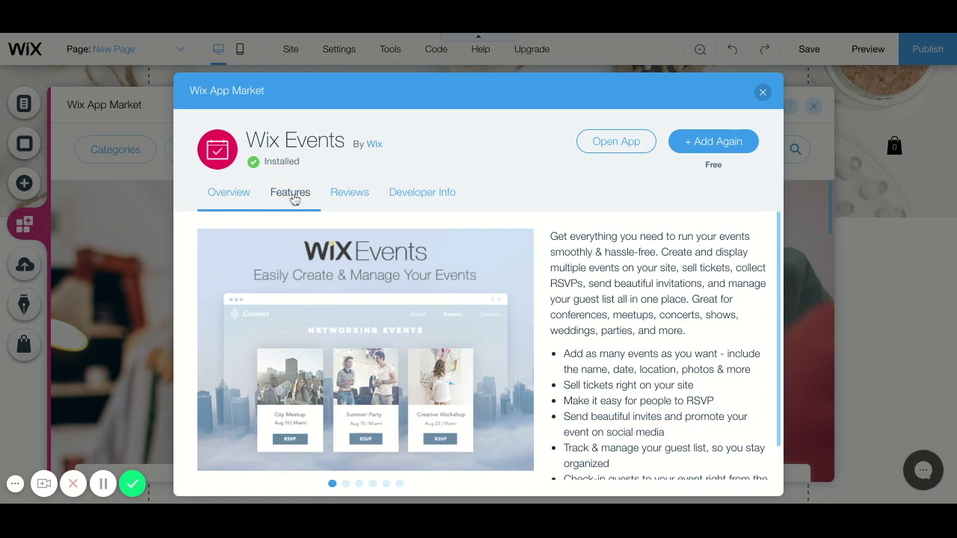
click(348, 196)
click(426, 195)
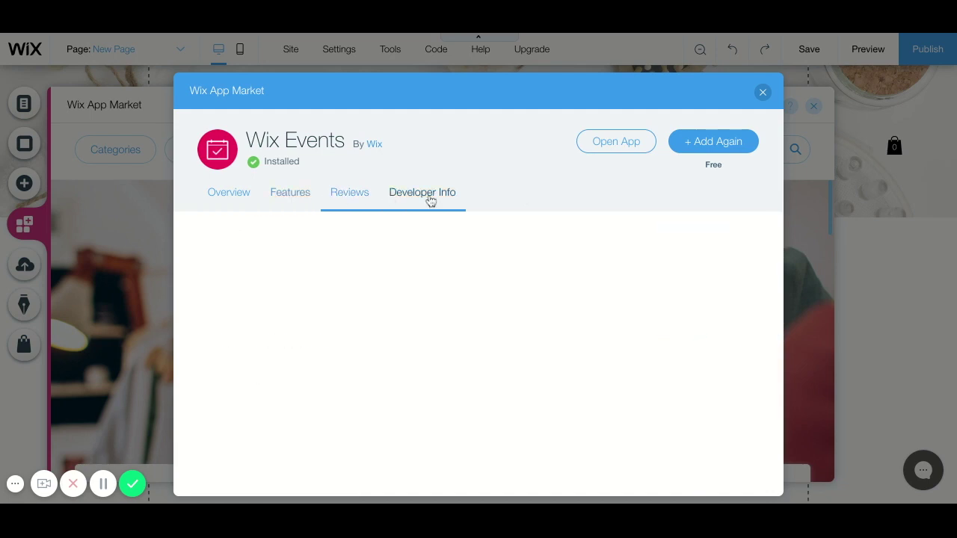
click(245, 192)
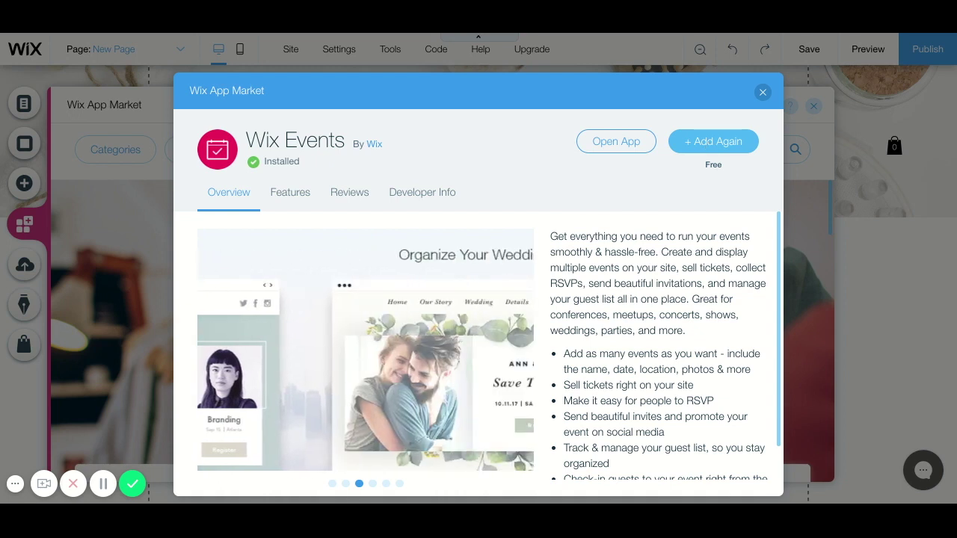
click(713, 142)
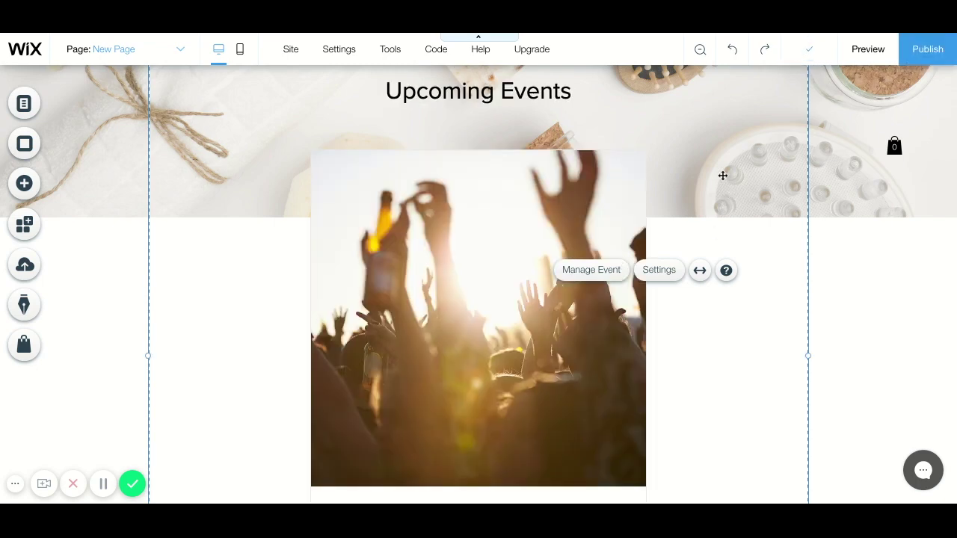
- Move the Upcoming Events widget down so its top snaps below the header image
drag(712, 134, 711, 134)
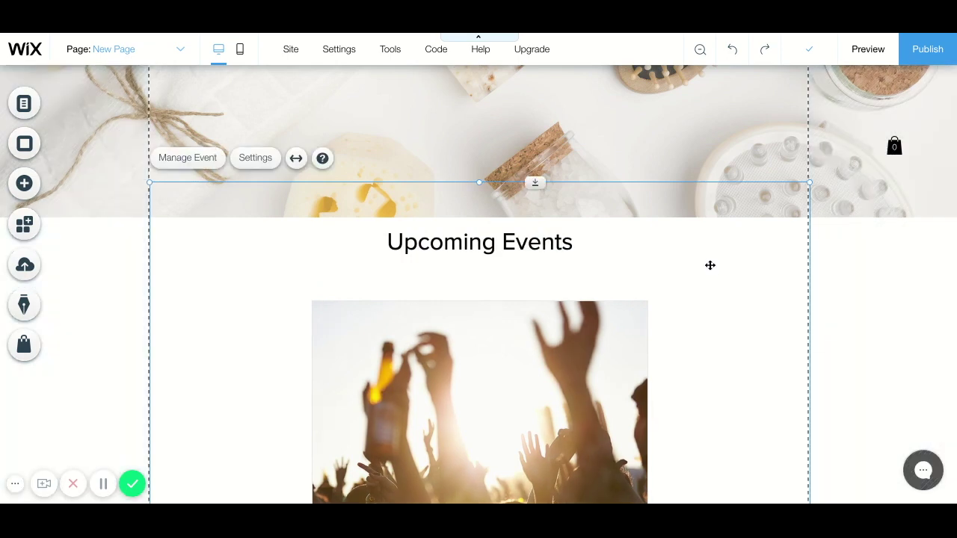
drag(709, 264, 717, 287)
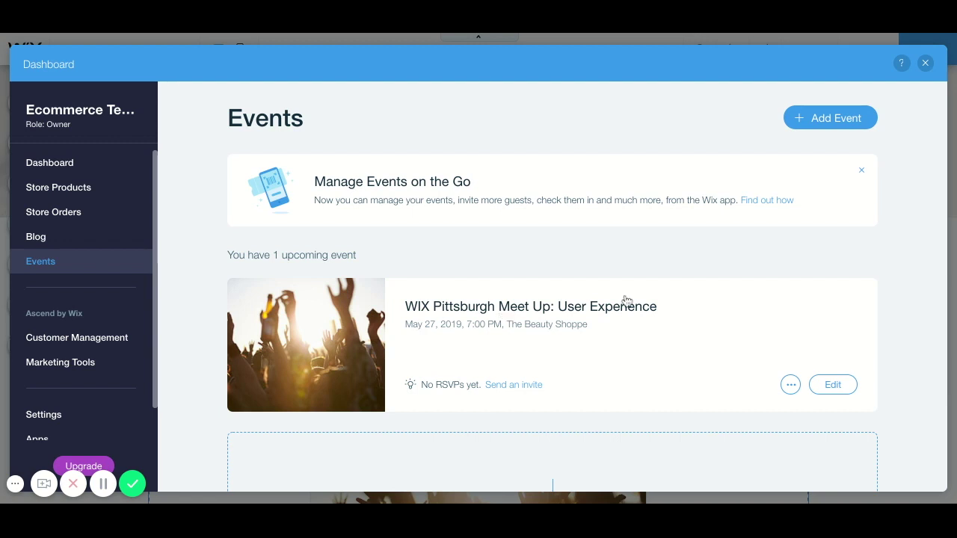
- Start a new event from the Events dashboard with + Add Event
click(829, 124)
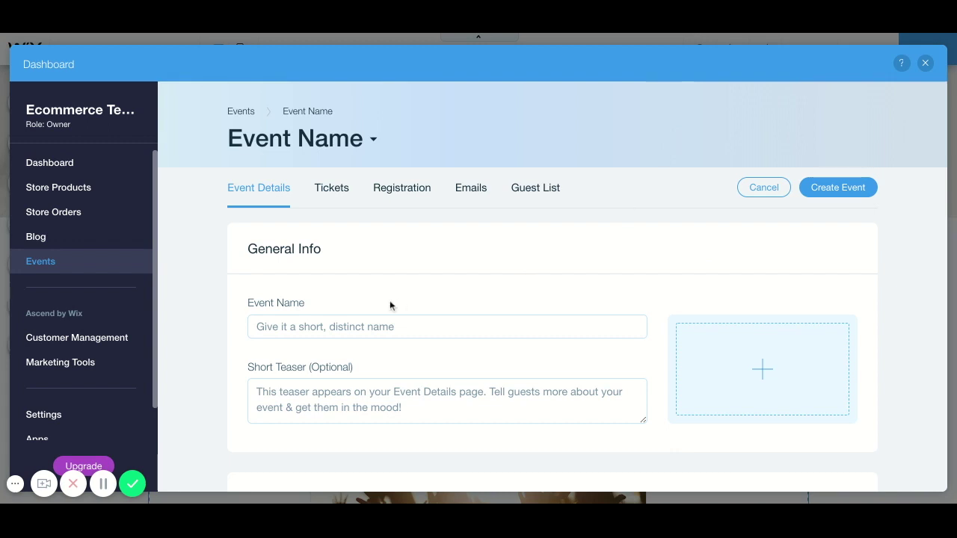
- Name the event 'WIX Pittsburgh Meet Up: User Experience' with the teaser 'Come out and join us!'
click(279, 327)
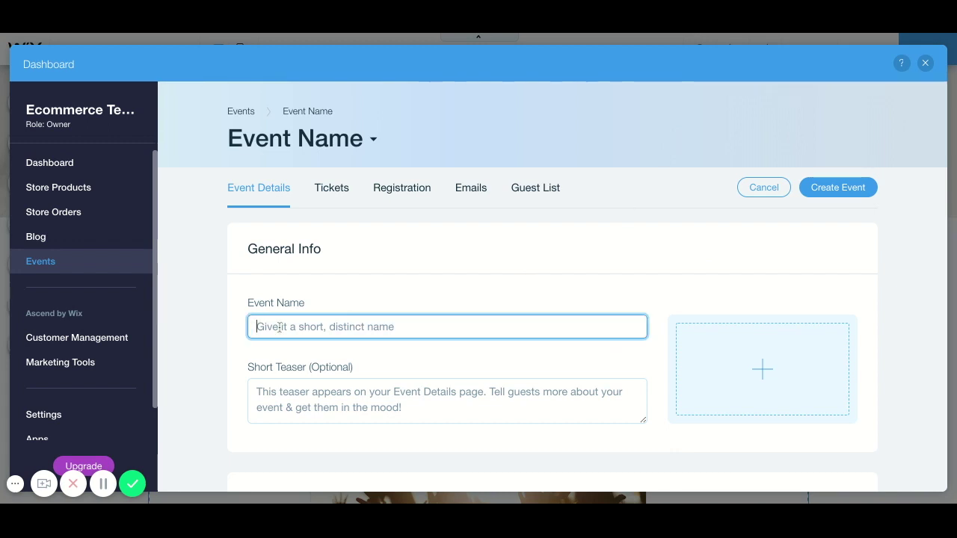
text(WIX Pittsburgh Meet Up: User Experience)
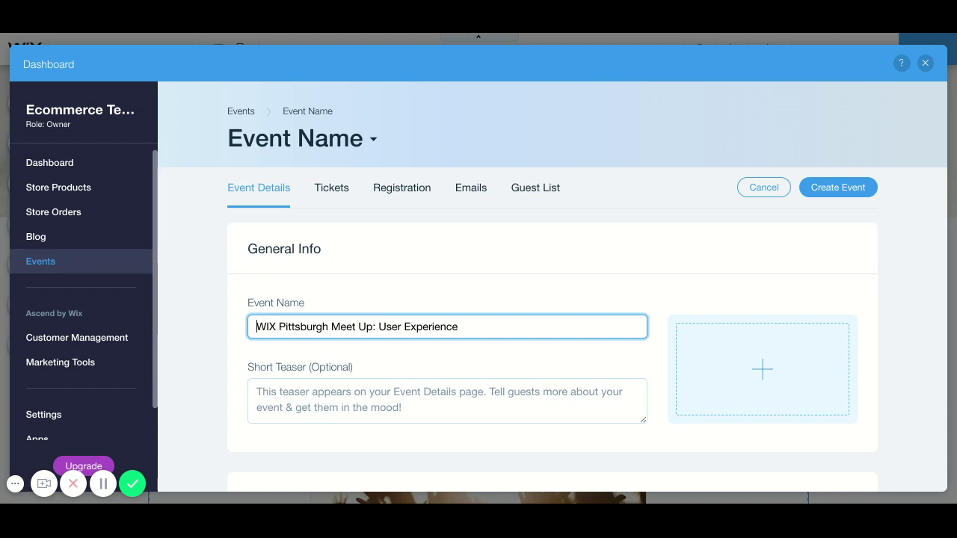
click(263, 393)
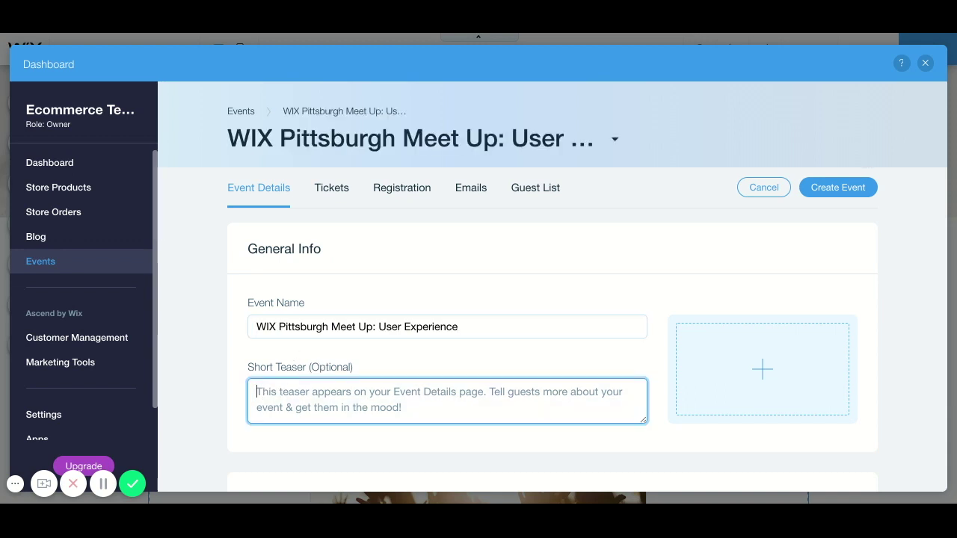
text(Come out)
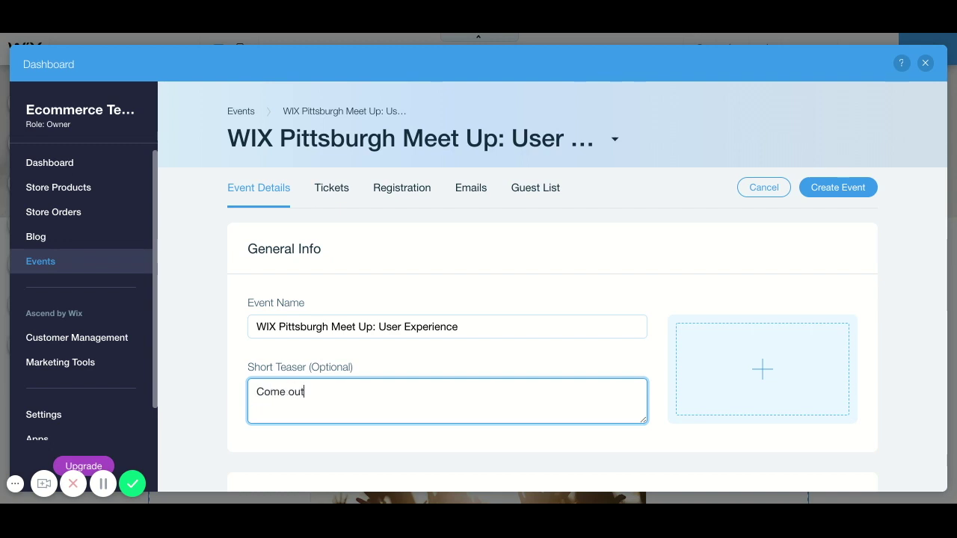
text( and join us!)
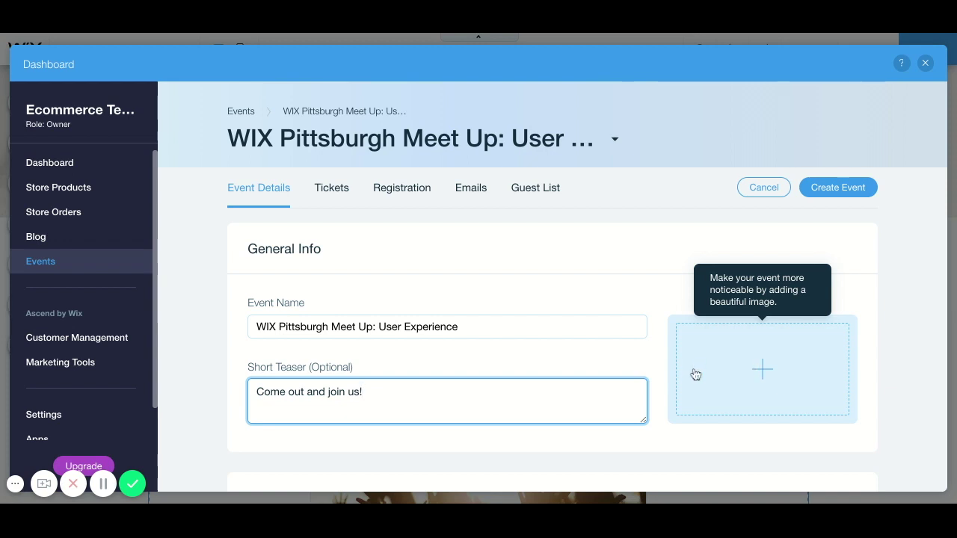
scroll(664, 413, down, 1)
- Toggle the event time's TBD option on and back off
scroll(664, 408, down, 3)
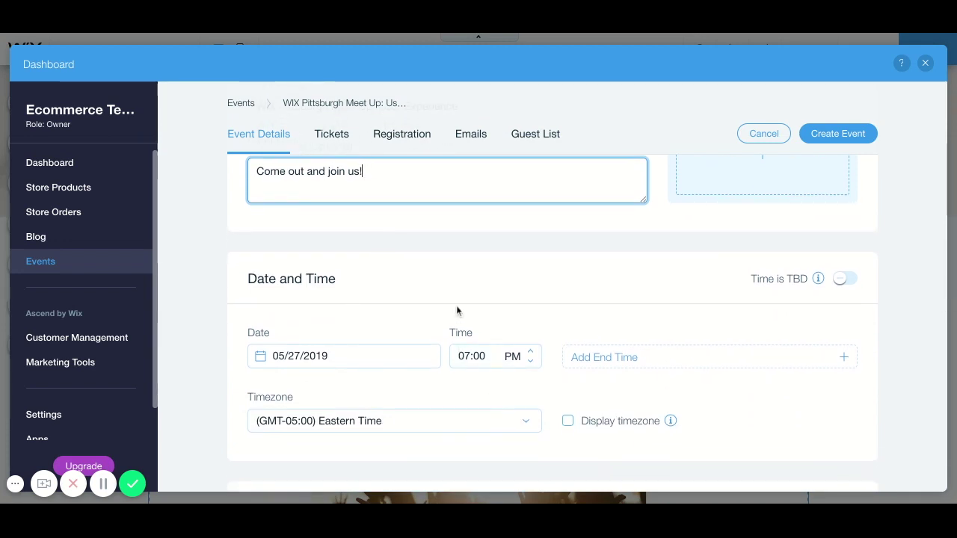
click(842, 282)
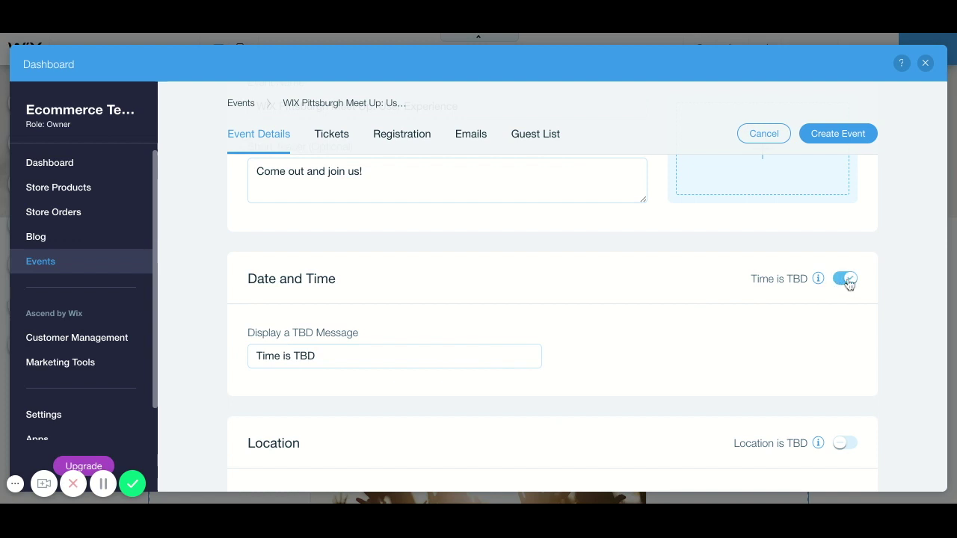
click(847, 280)
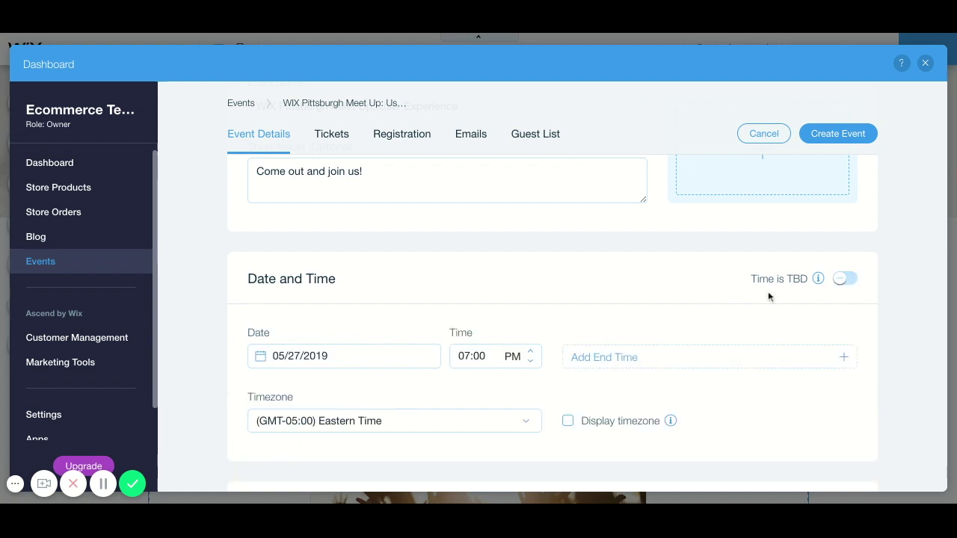
scroll(412, 357, down, 3)
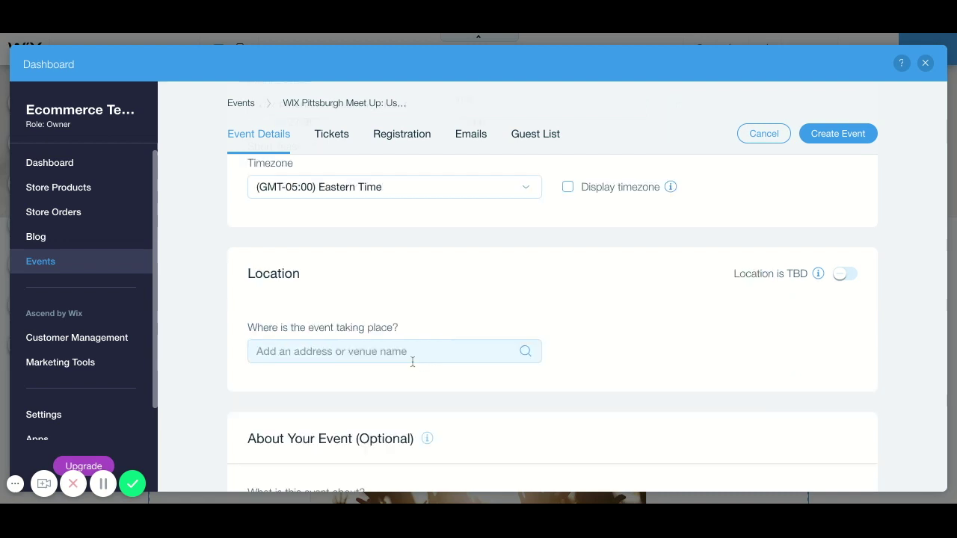
scroll(457, 224, up, 2)
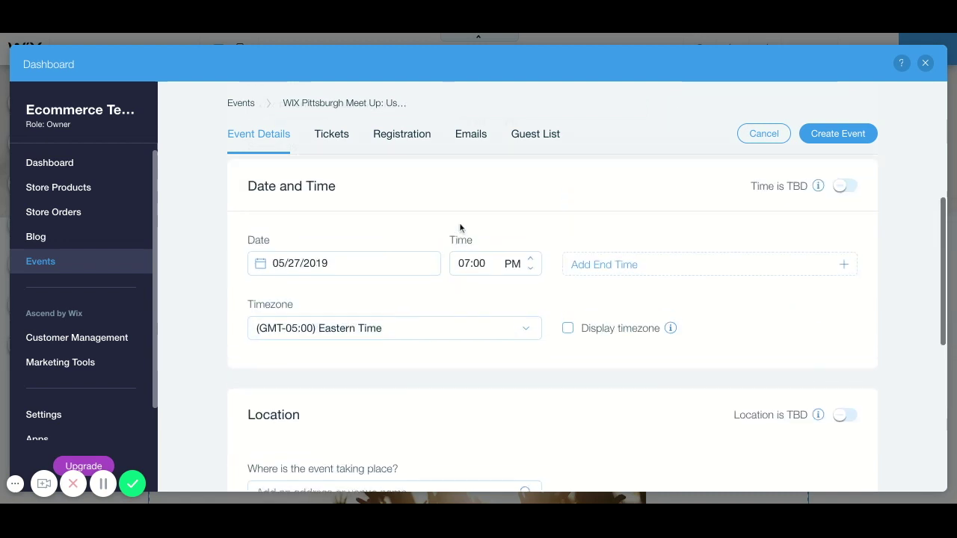
- Set the event start to May 31, 2019 at 09:00 PM
click(364, 280)
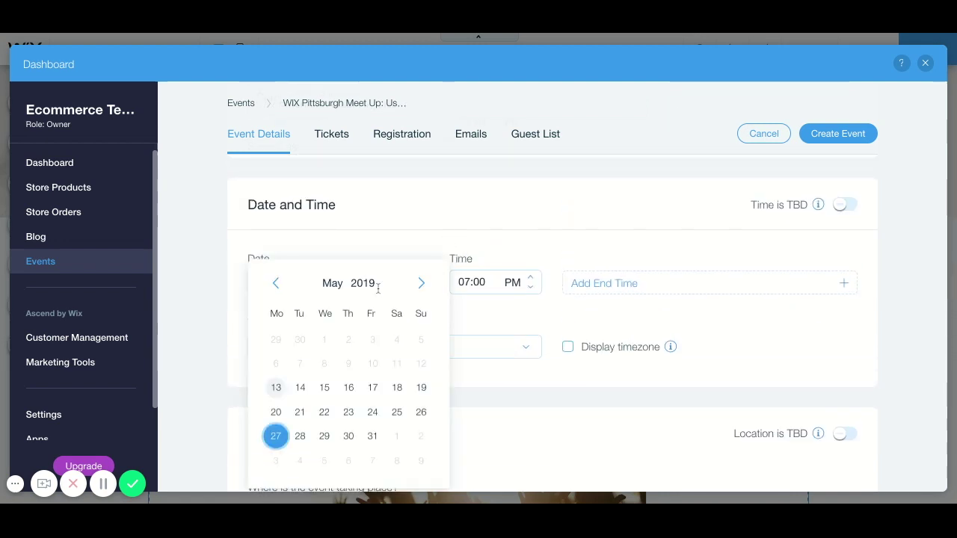
click(372, 436)
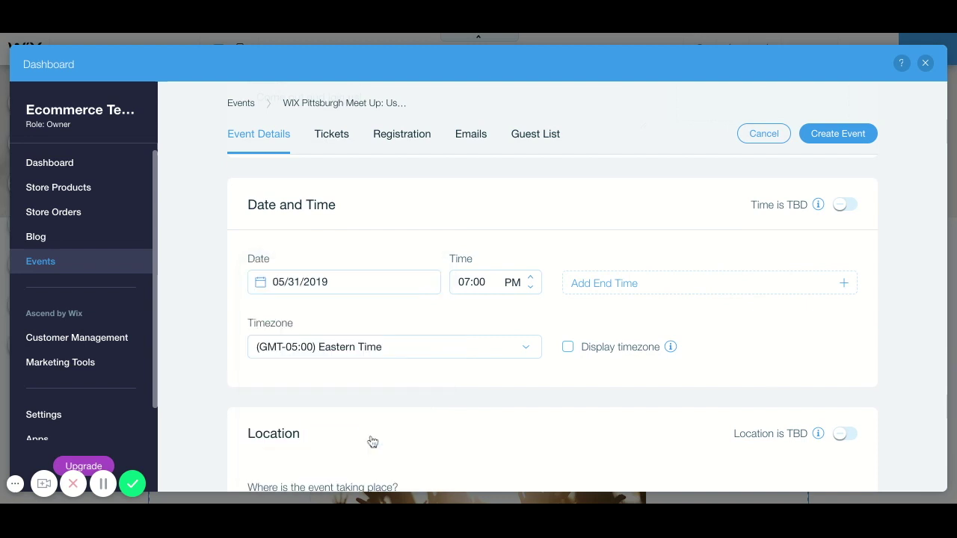
click(530, 277)
click(530, 277)
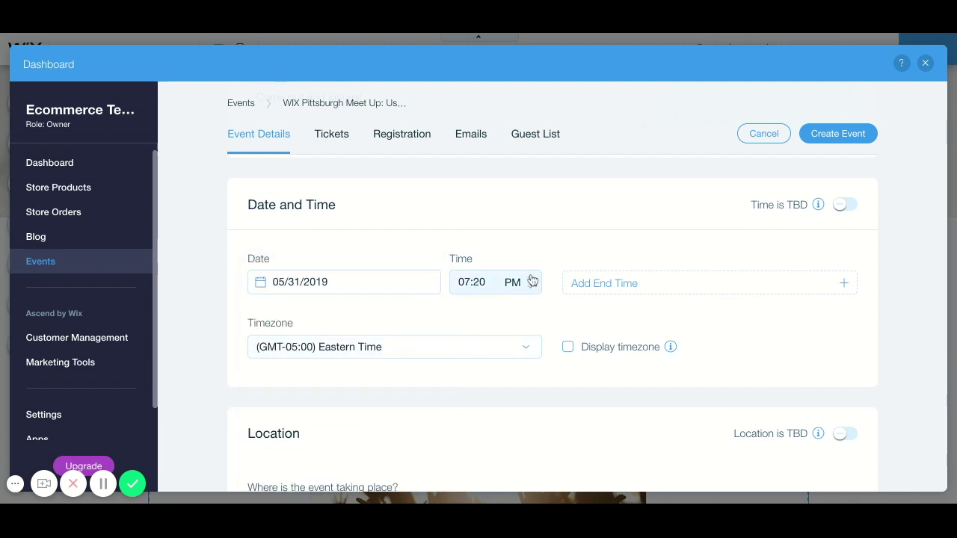
click(532, 278)
click(531, 278)
click(531, 277)
click(531, 278)
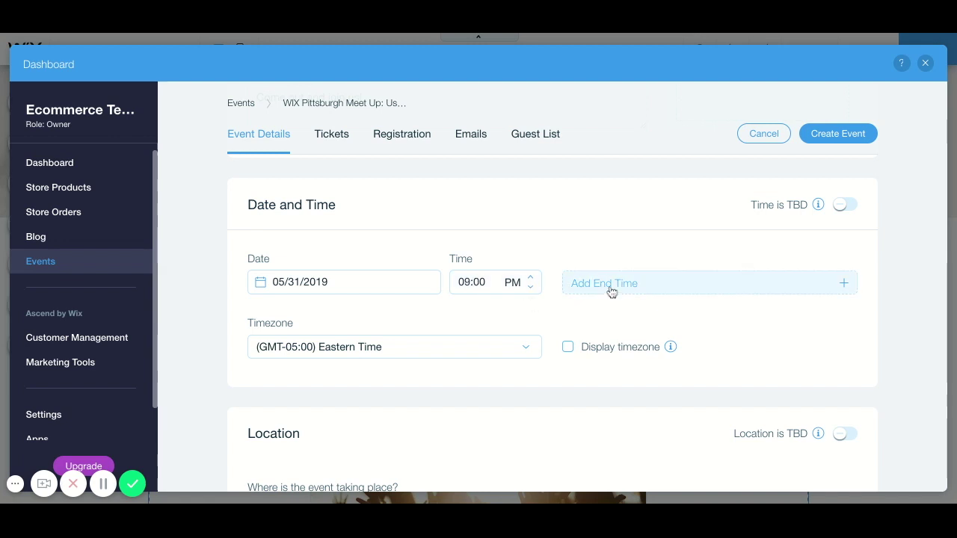
scroll(524, 347, down, 1)
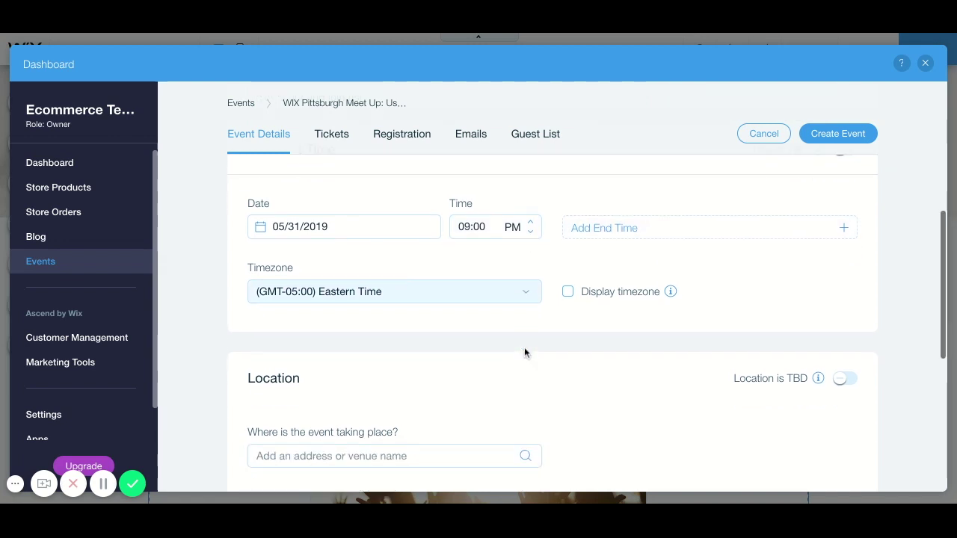
scroll(513, 350, down, 1)
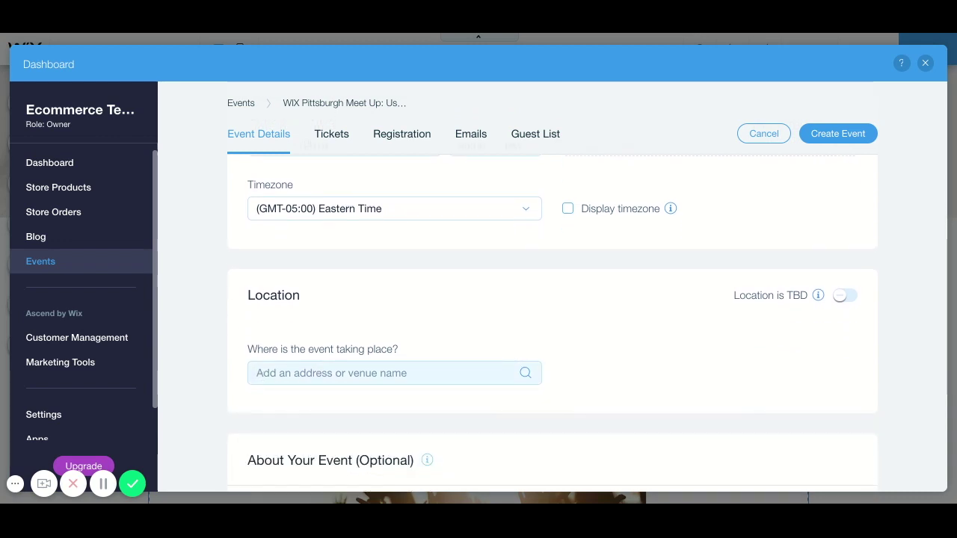
- Set the location to 213 Smithfield St, Pittsburgh, PA 15222, USA, with Location TBD left off
click(374, 373)
text(2)
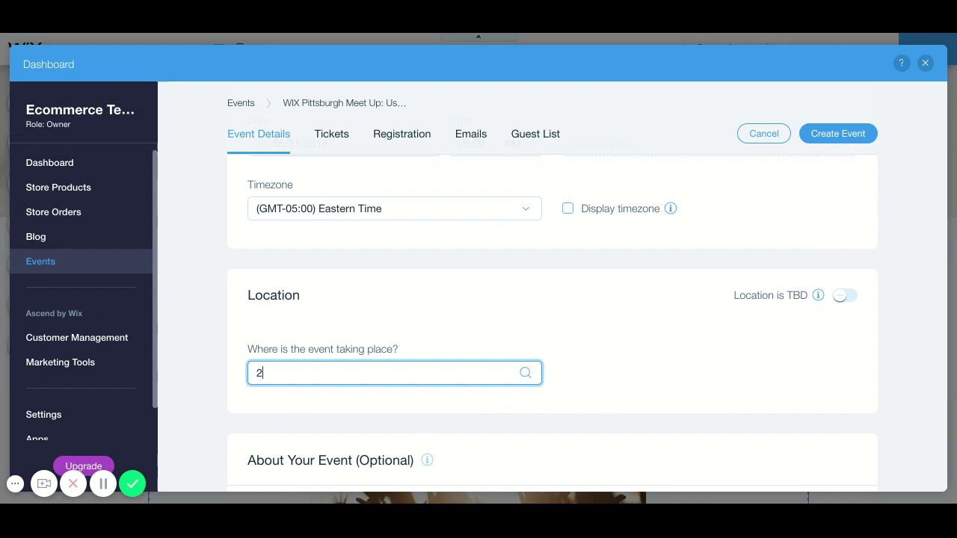
text(13 Smithfield)
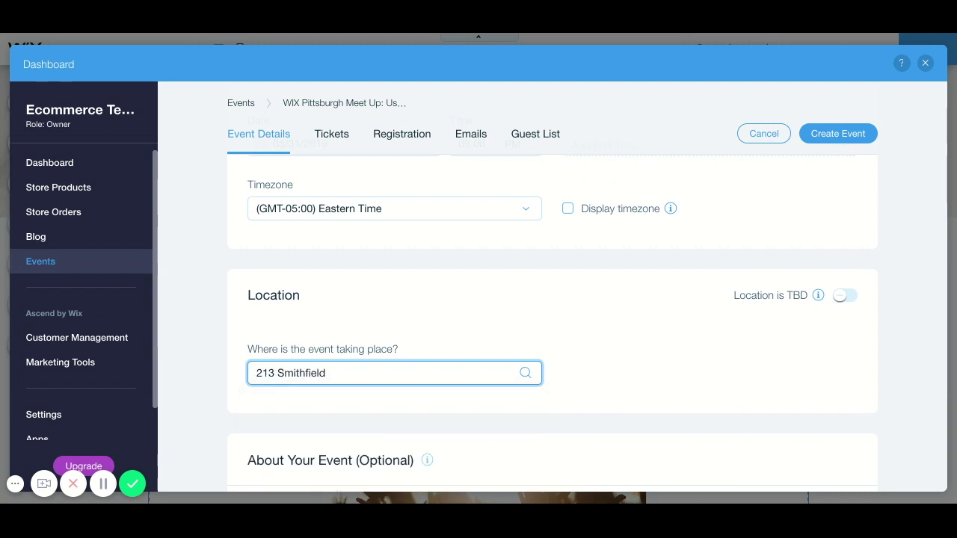
text( Stree)
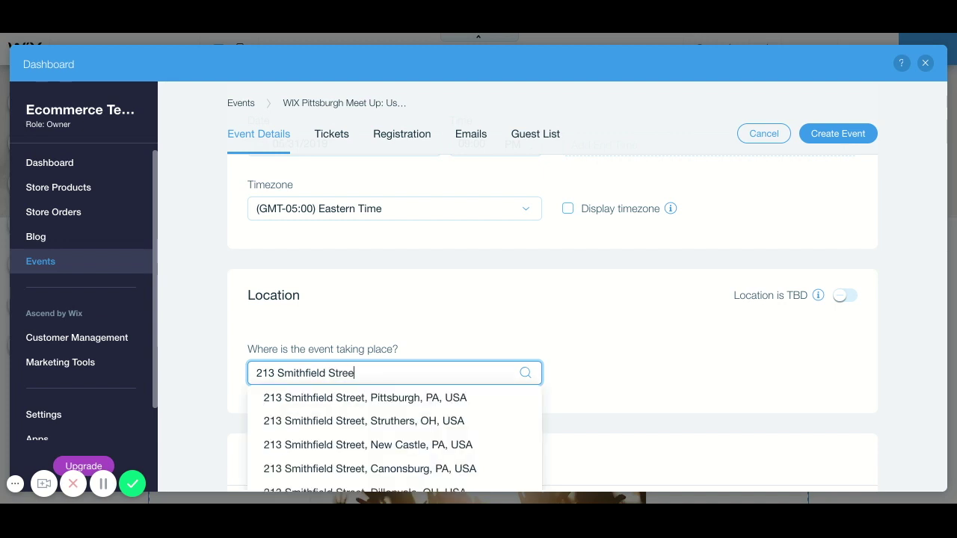
click(367, 398)
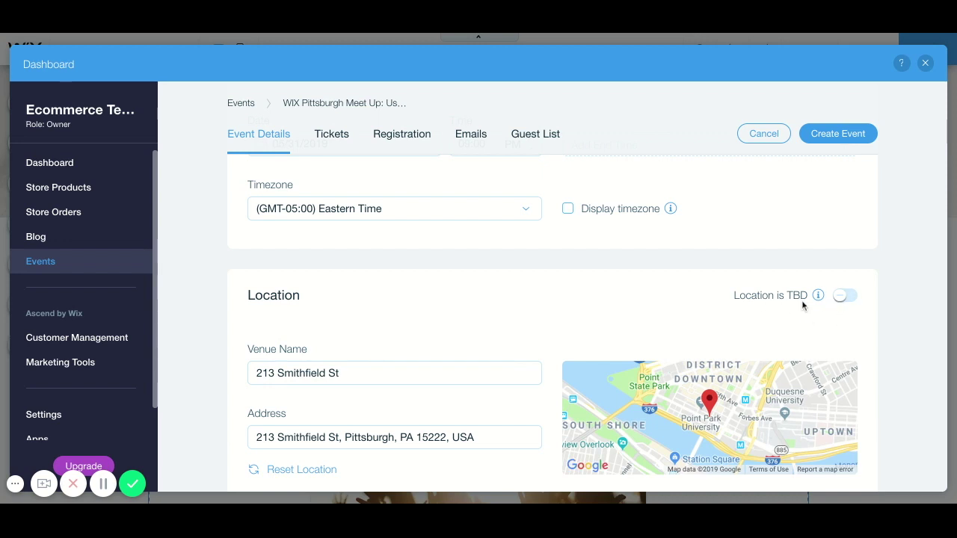
click(840, 299)
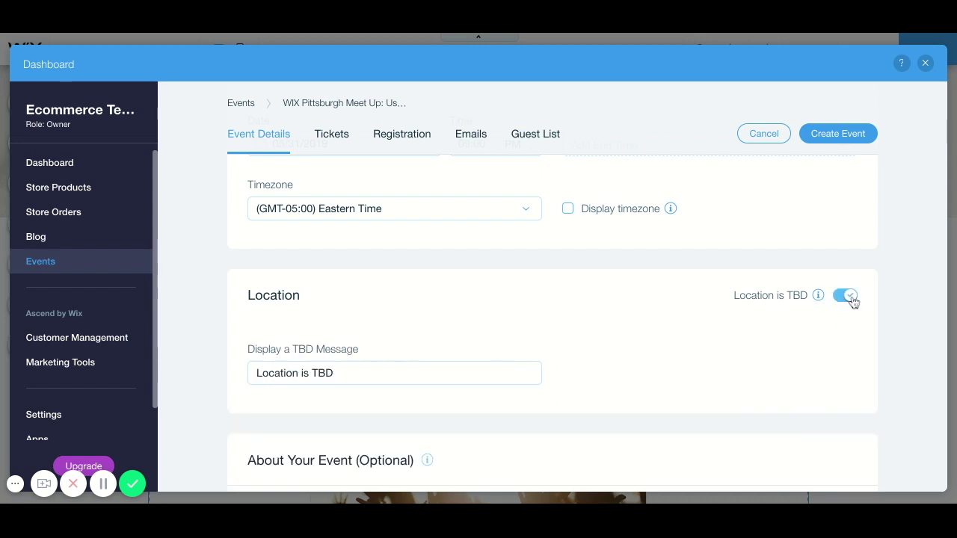
click(850, 298)
scroll(428, 344, down, 3)
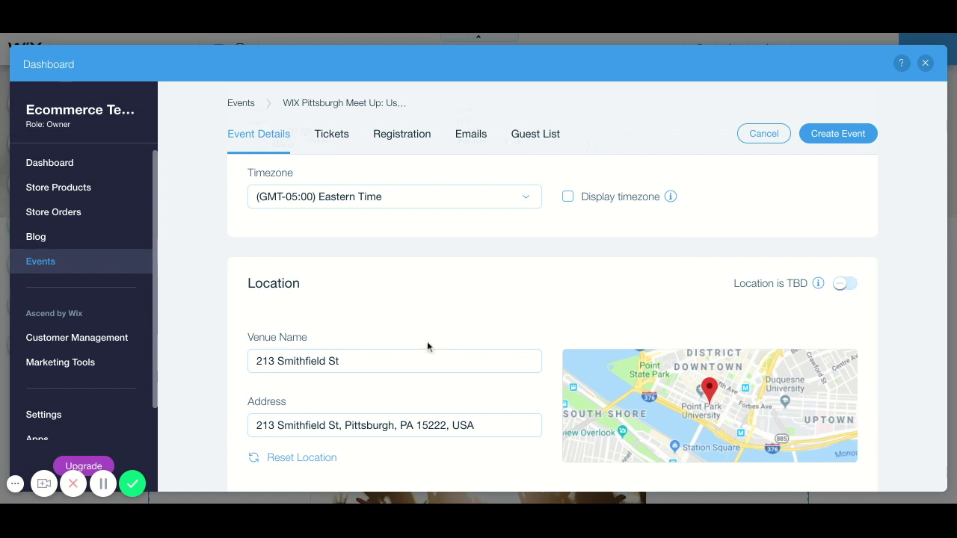
- Add the description 'Please join us!', create the event, and close the dashboard
scroll(428, 346, down, 2)
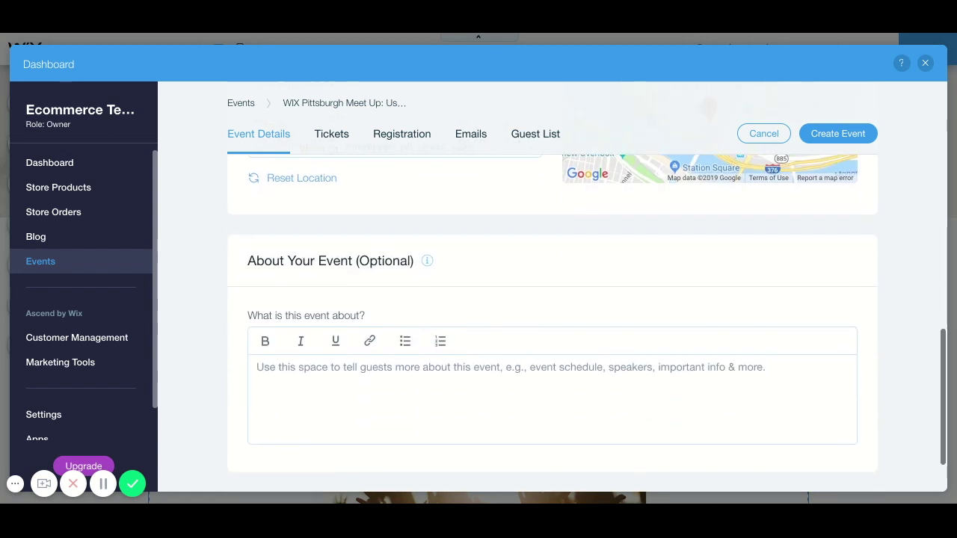
click(413, 346)
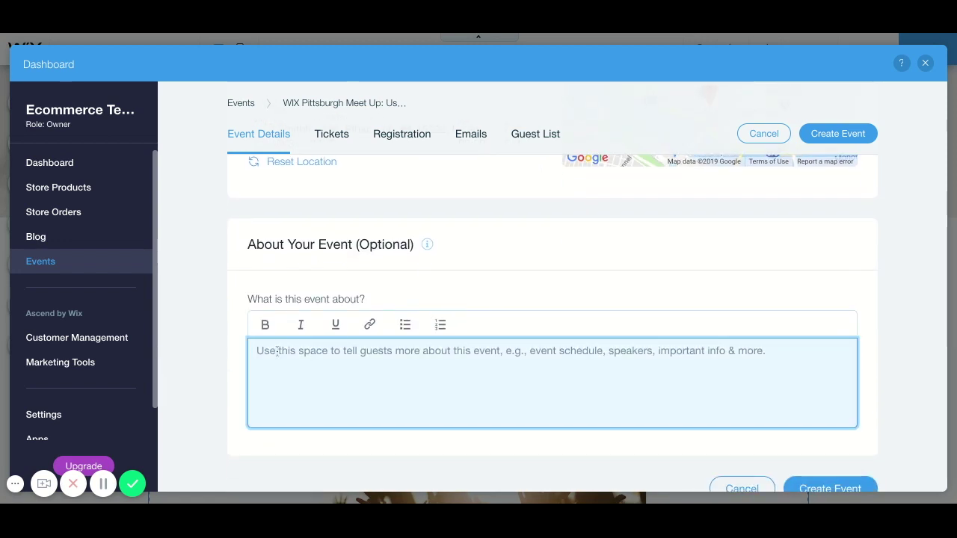
text(Please join us!)
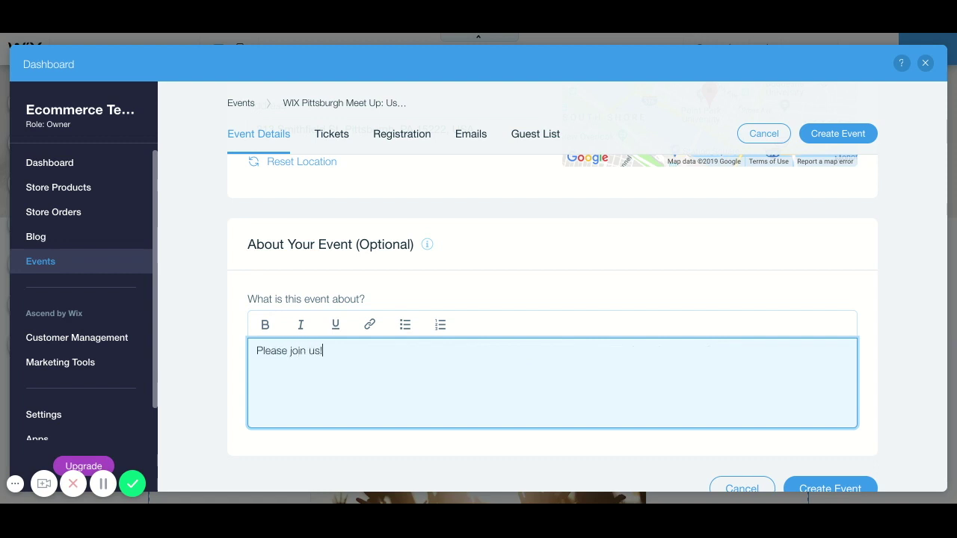
scroll(570, 339, down, 1)
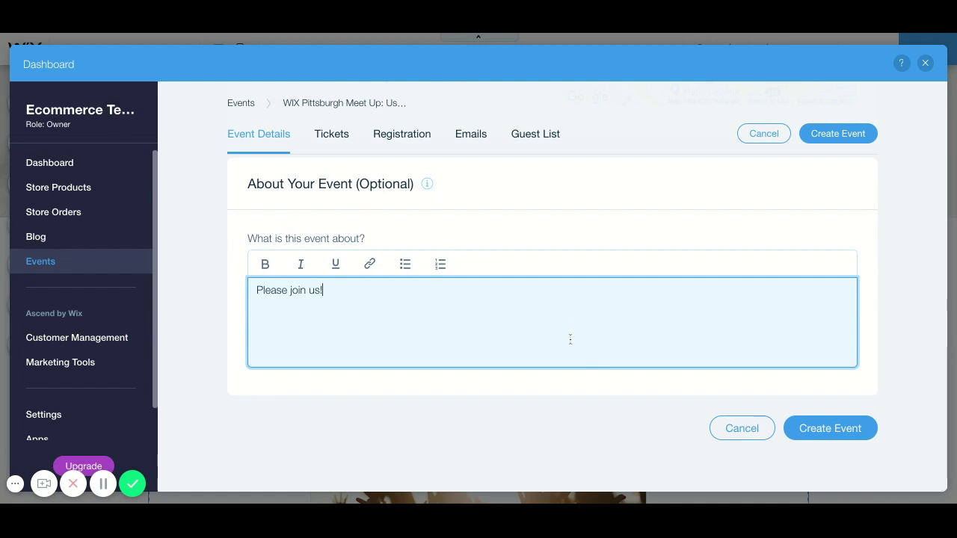
click(824, 433)
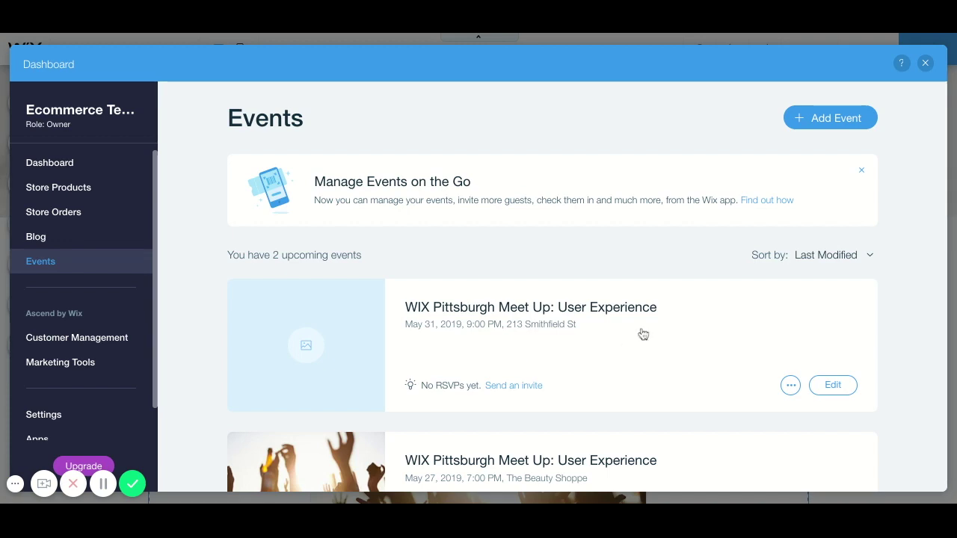
click(925, 63)
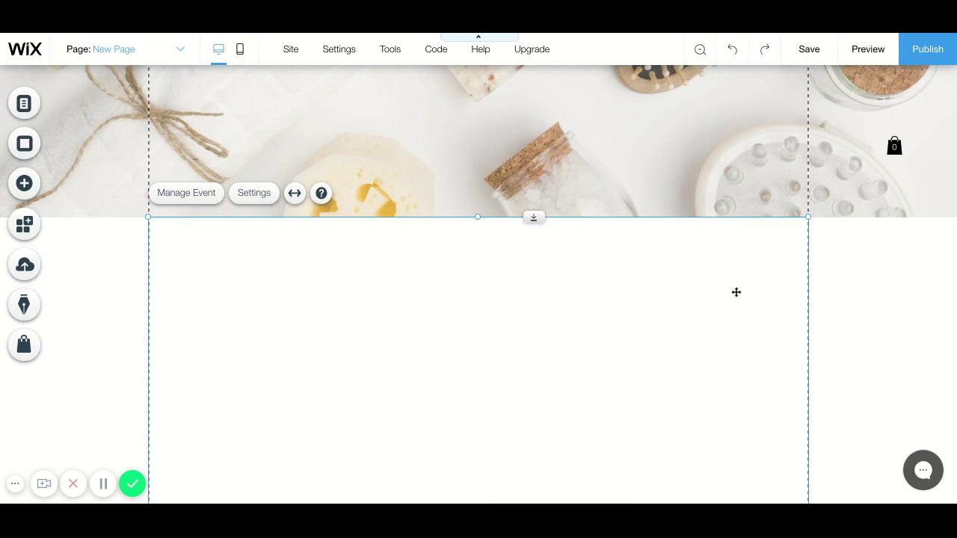
- Check both meetups under Upcoming Events, then open the May 27 meetup's details in the dashboard
scroll(752, 328, down, 3)
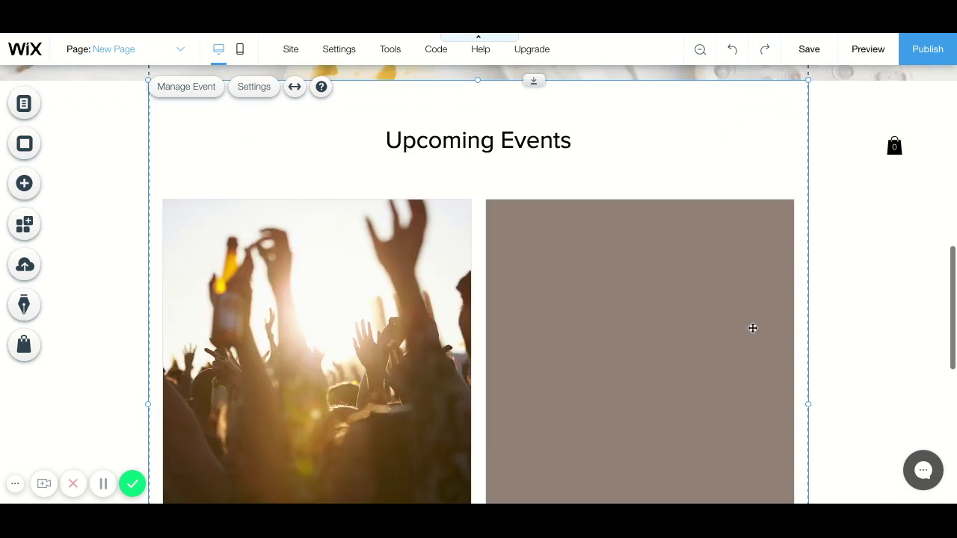
scroll(829, 326, down, 2)
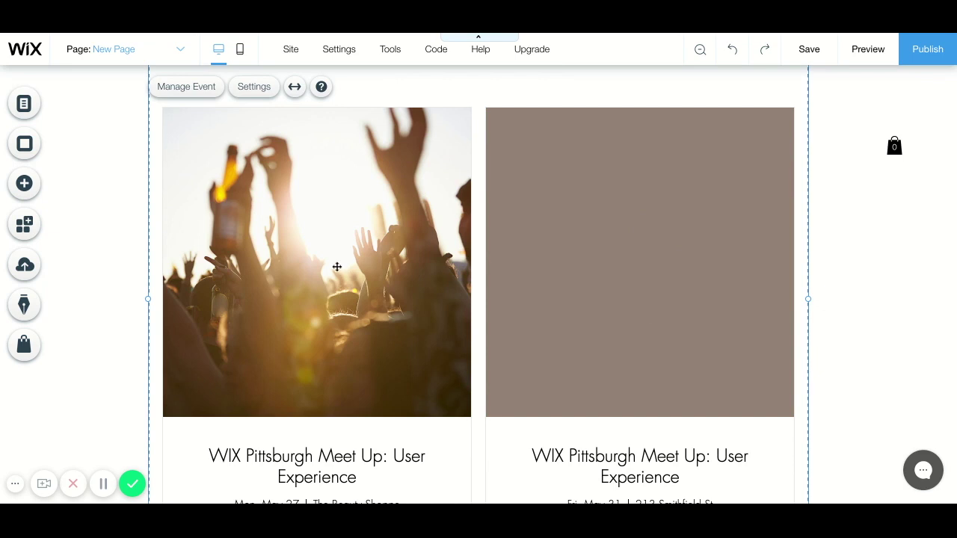
scroll(287, 281, down, 1)
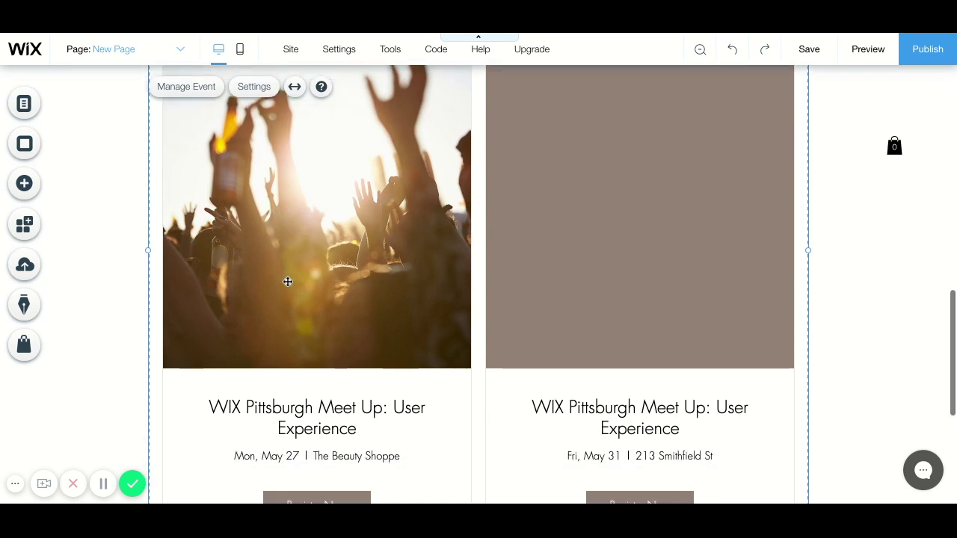
scroll(610, 213, up, 1)
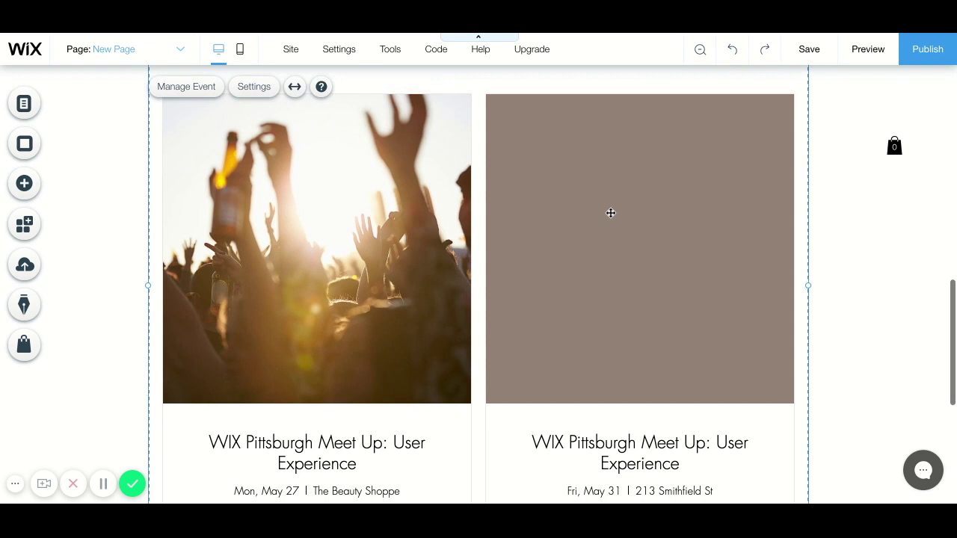
scroll(610, 213, up, 2)
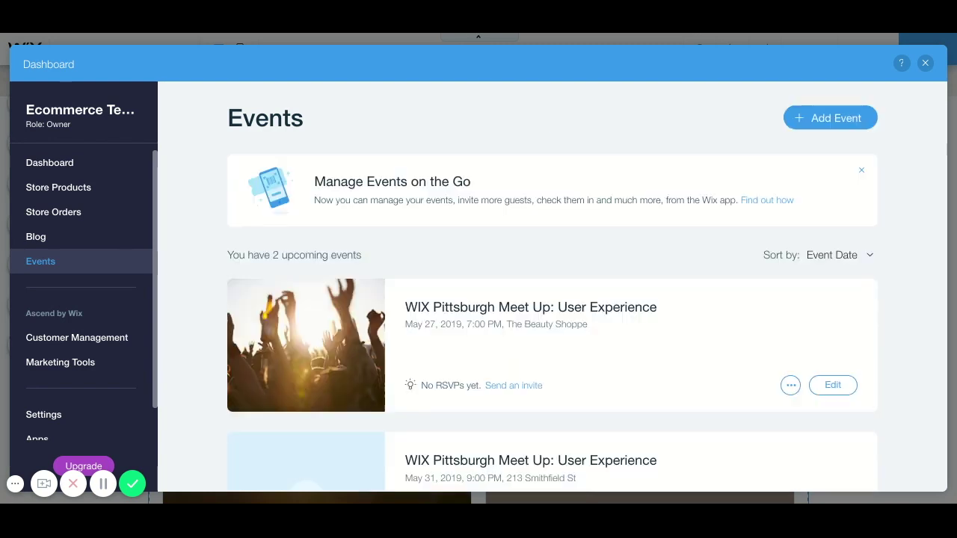
click(509, 316)
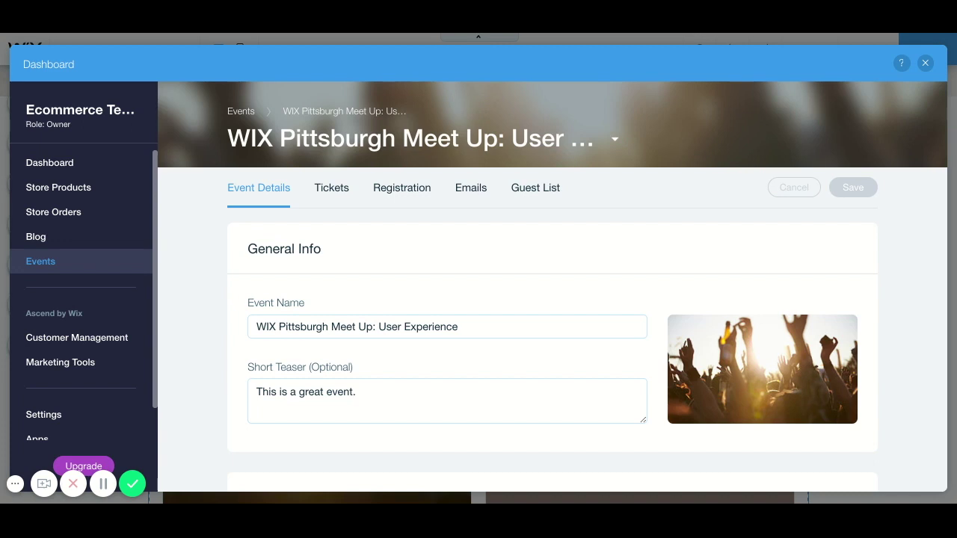
- Review the meetup's Tickets page, then move on to its Registration settings
click(333, 195)
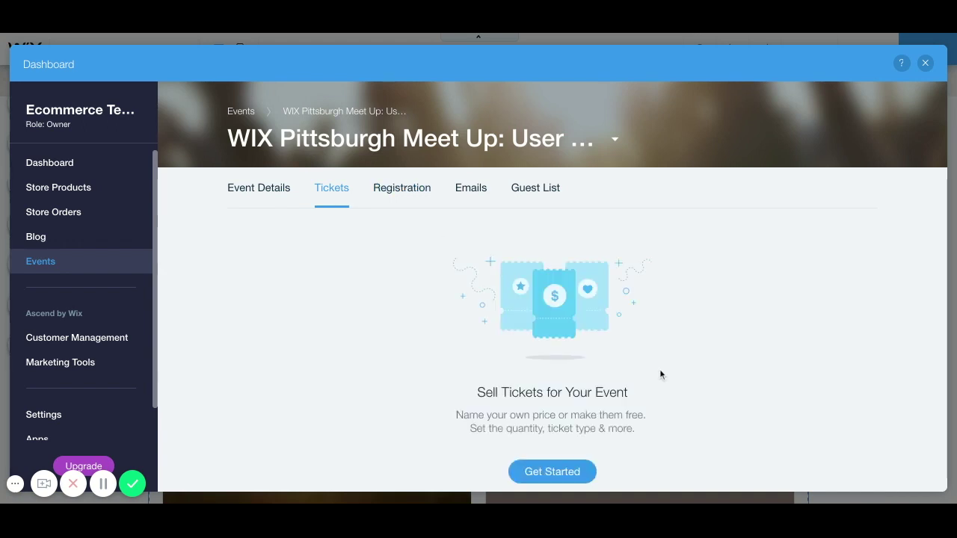
scroll(660, 374, down, 2)
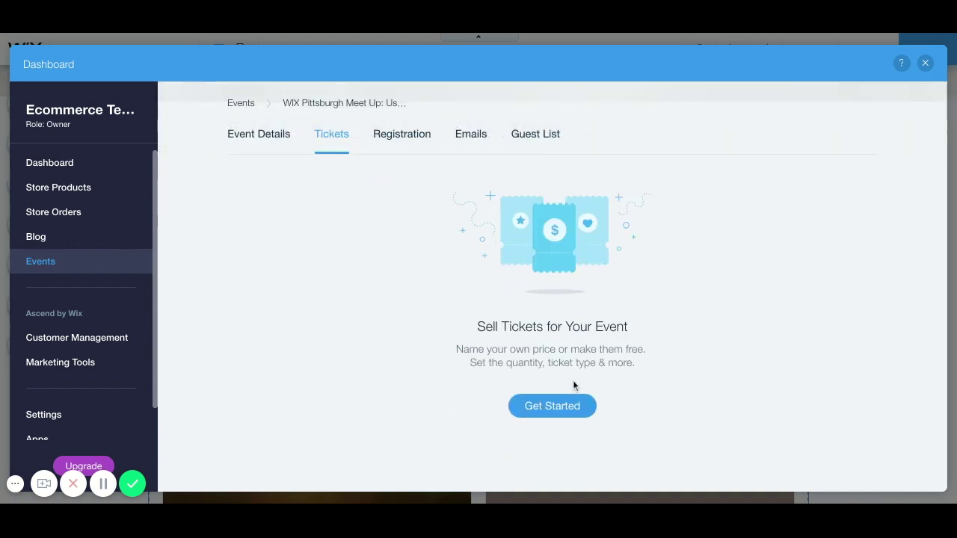
scroll(568, 373, up, 2)
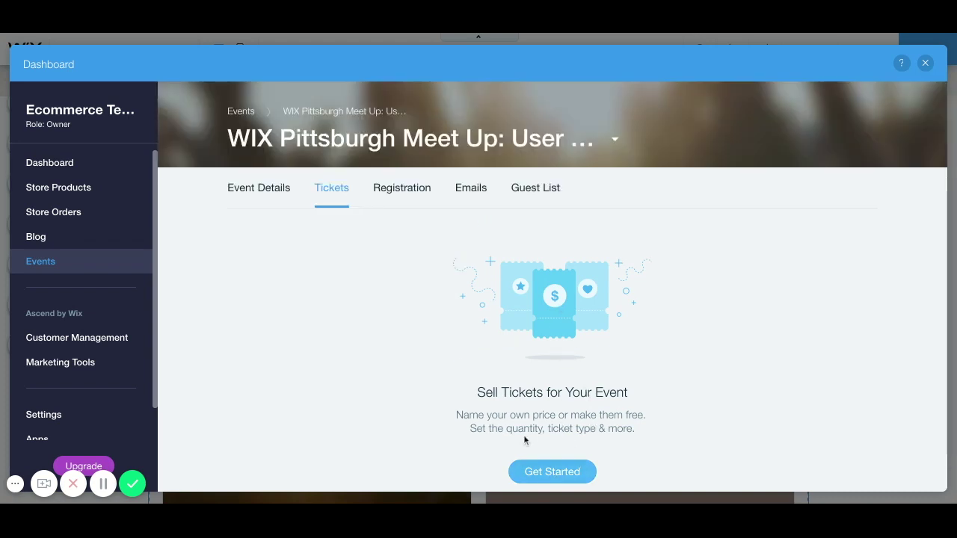
click(402, 195)
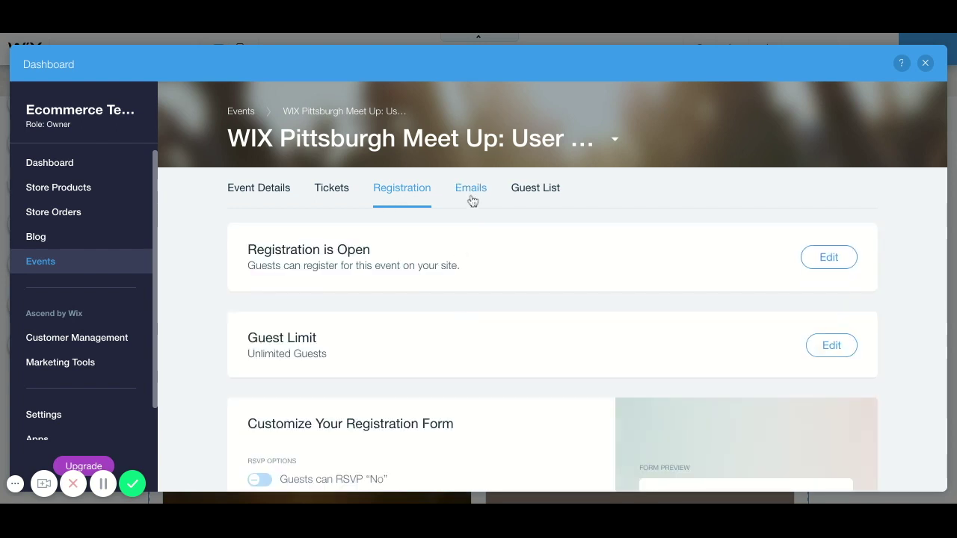
- Open the registration settings for editing, cancel without changes, then open the Guest Limit choices
click(823, 263)
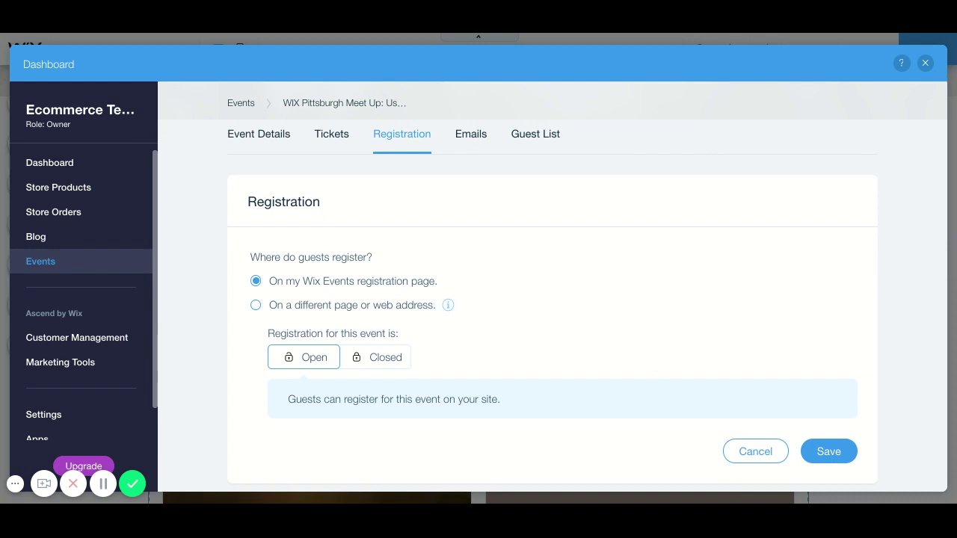
click(752, 452)
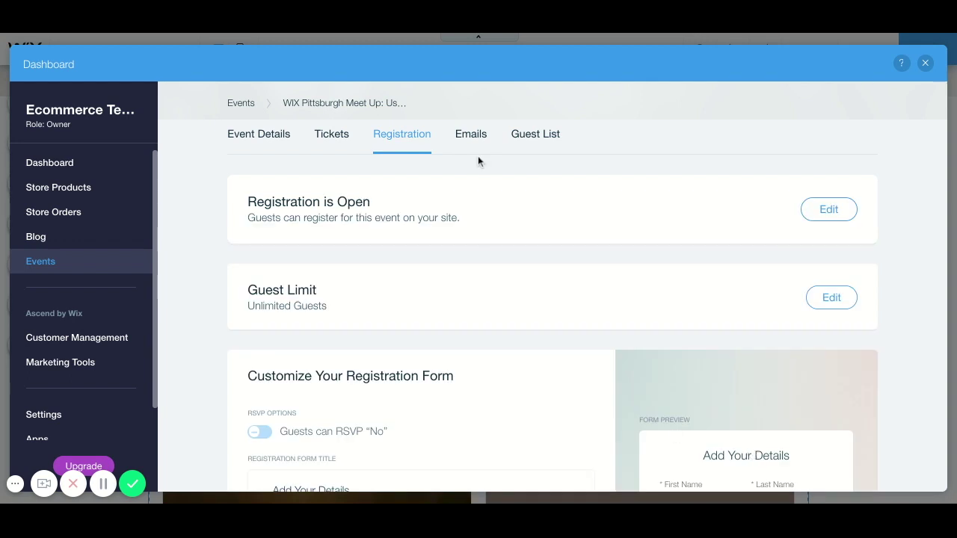
click(832, 298)
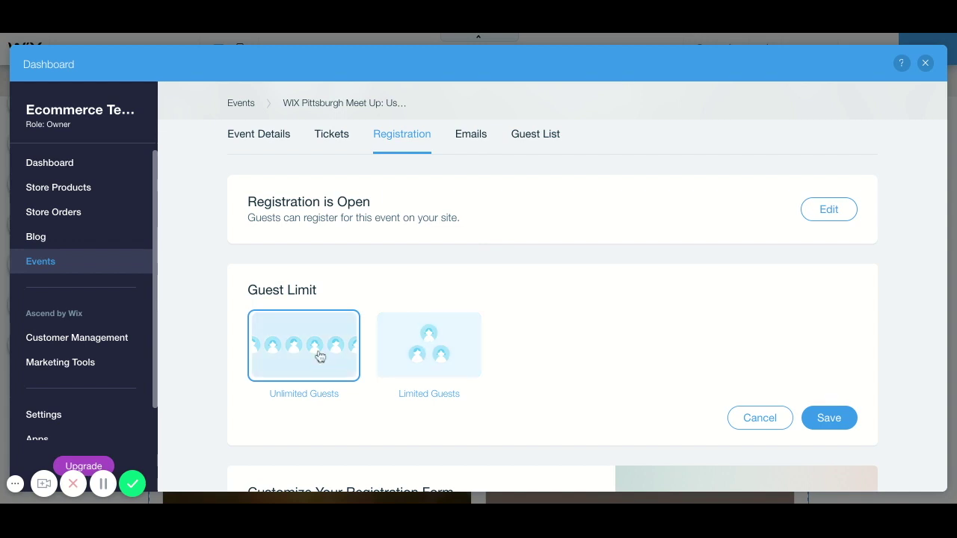
- Review the registration form with Unlimited Guests chosen, then go to the event's Emails settings
scroll(599, 372, down, 3)
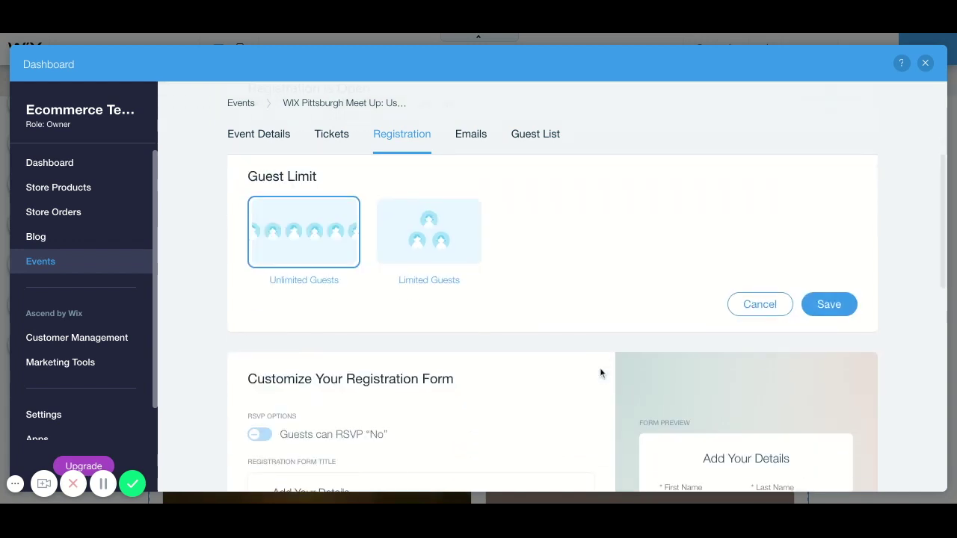
scroll(600, 372, down, 2)
scroll(599, 372, down, 2)
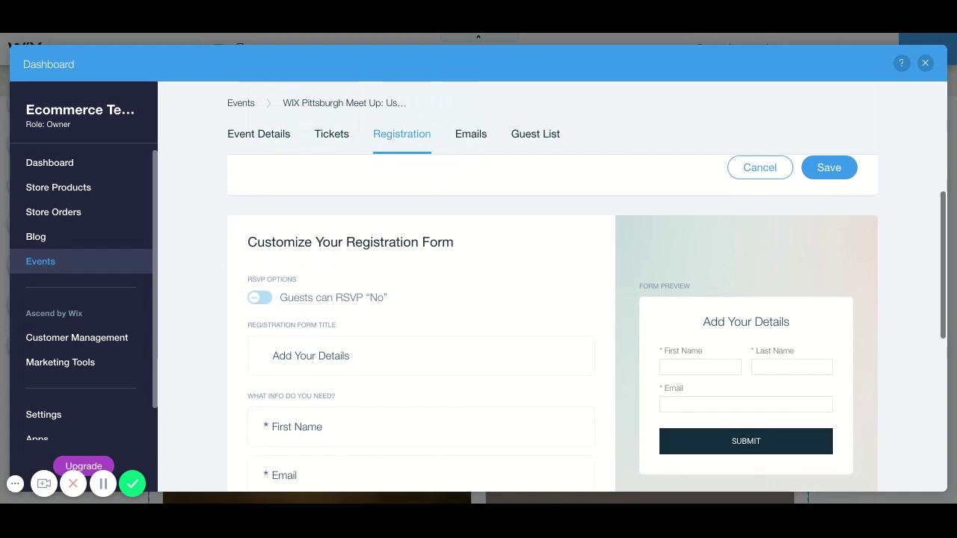
scroll(600, 372, down, 2)
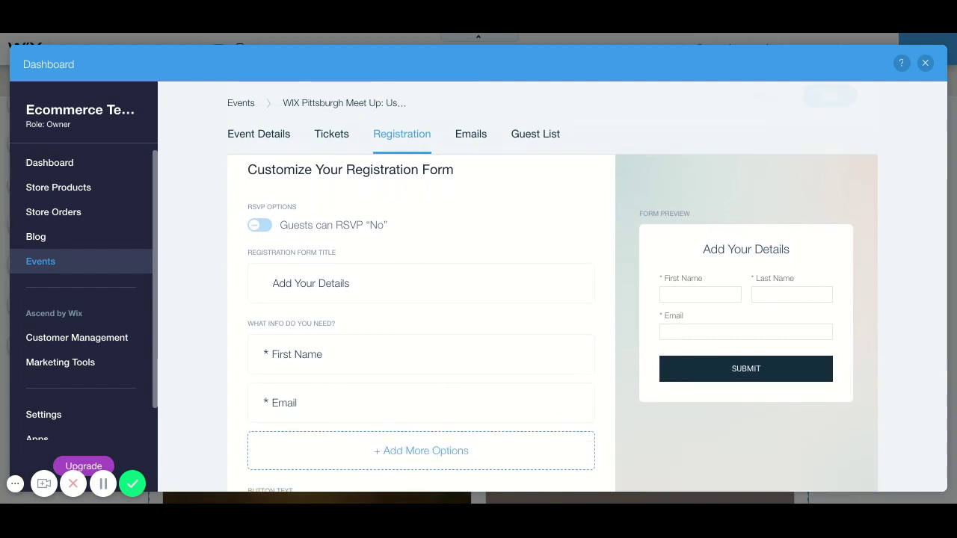
scroll(600, 372, down, 2)
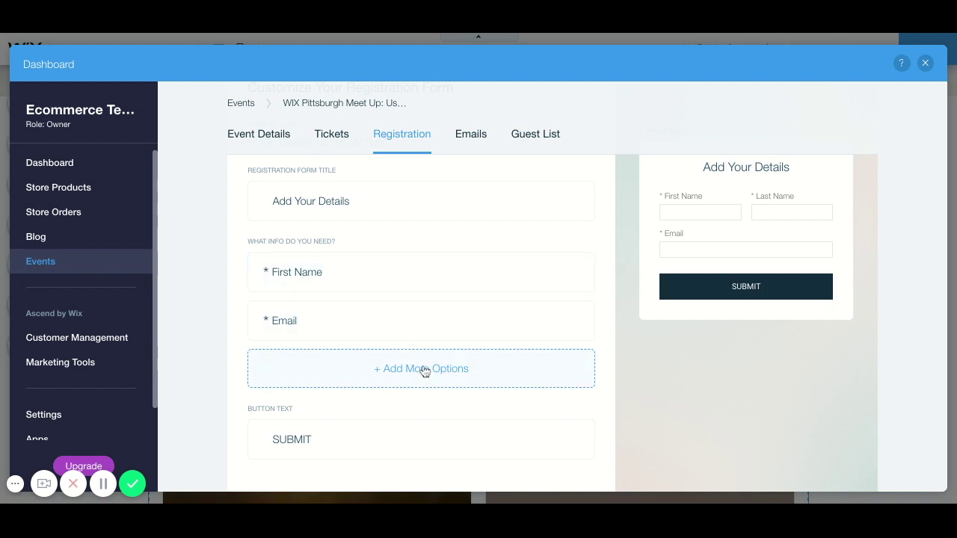
scroll(470, 370, up, 5)
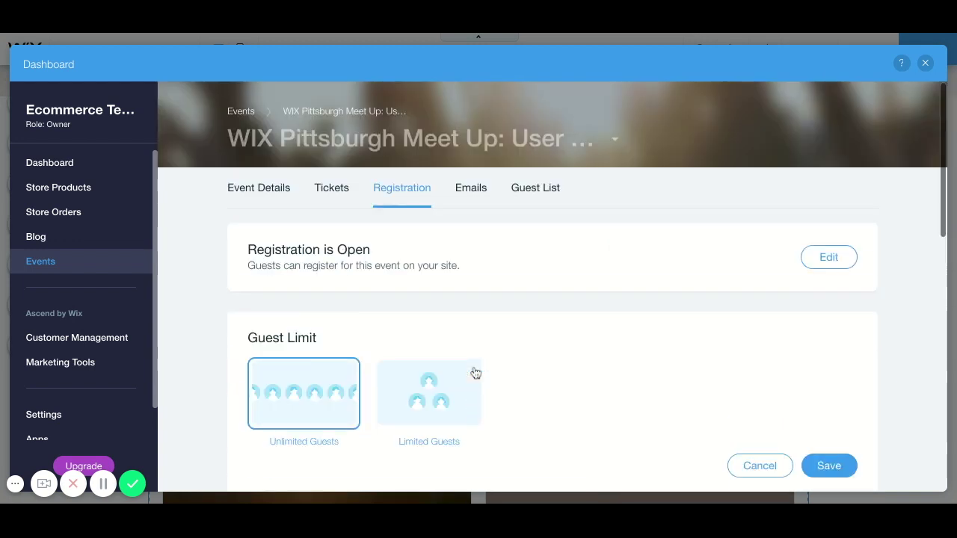
click(473, 193)
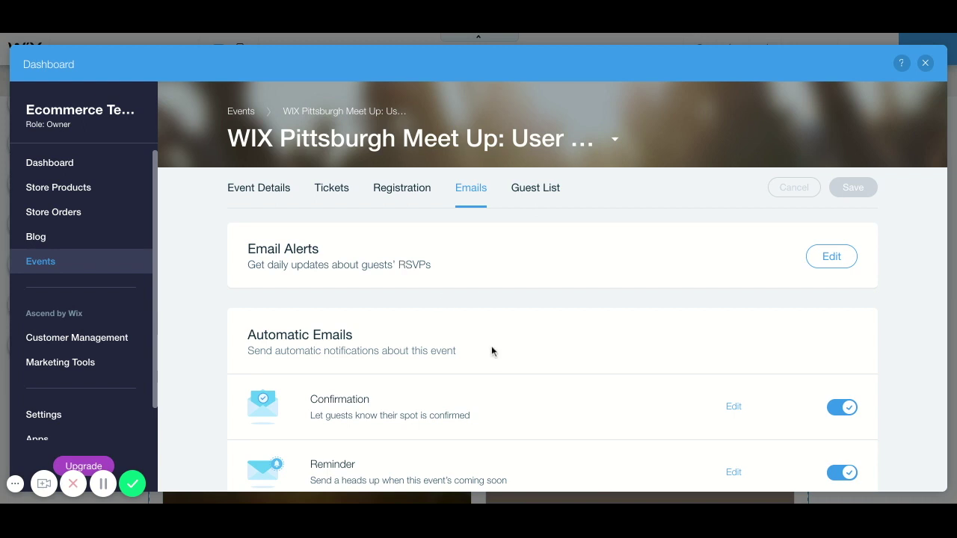
- Review the daily RSVP alerts and automatic Confirmation, Reminder and Cancelation emails, all switched on
scroll(472, 332, down, 1)
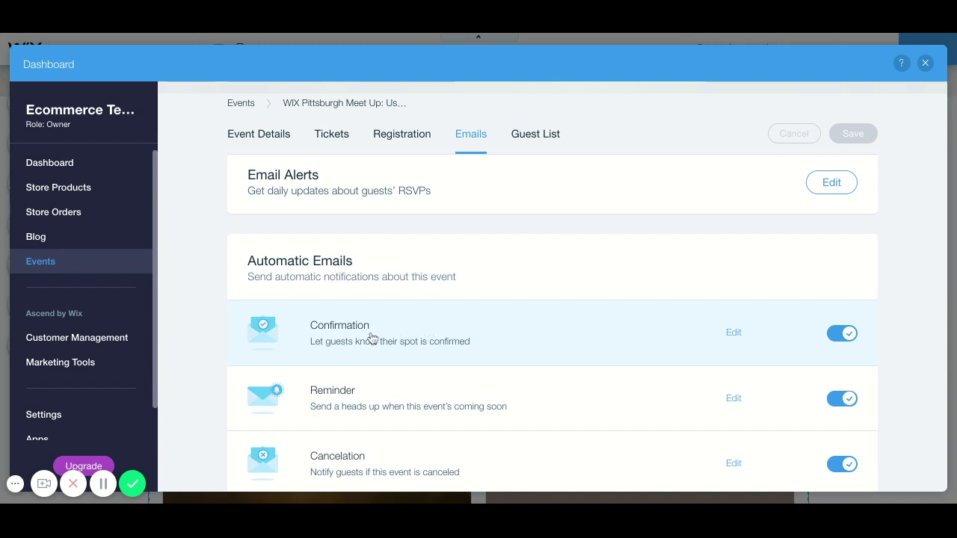
scroll(396, 346, down, 1)
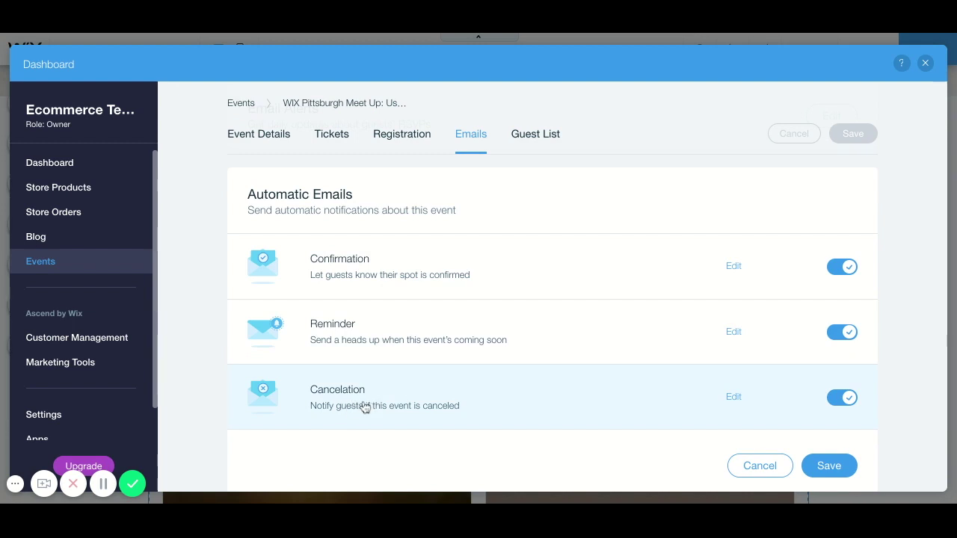
scroll(359, 399, up, 2)
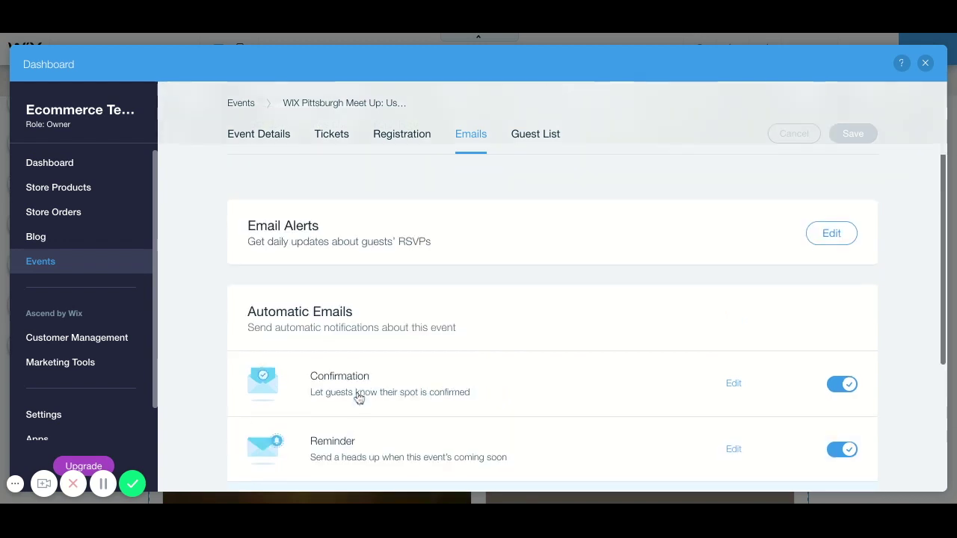
scroll(361, 396, up, 1)
- Check the event's empty guest list, then return to the Event Details
click(536, 189)
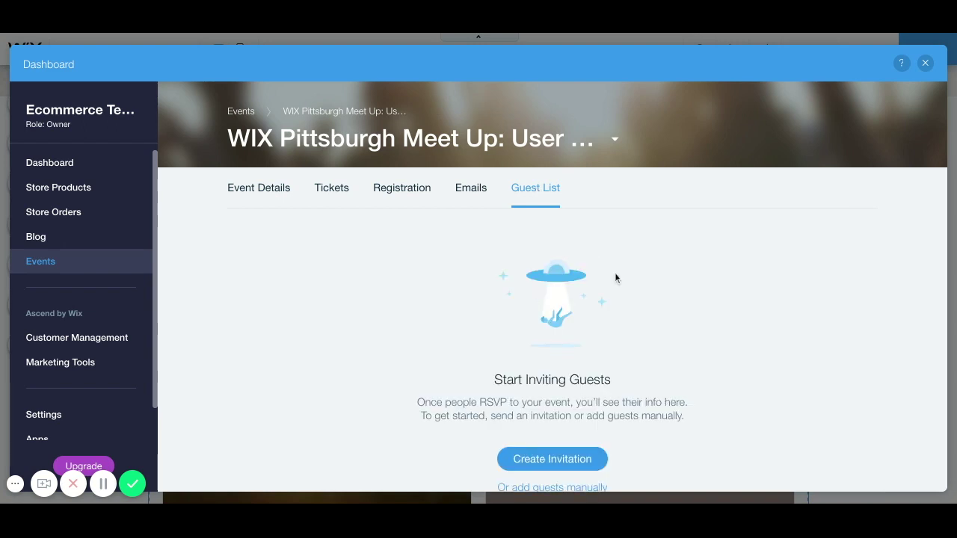
scroll(553, 341, down, 2)
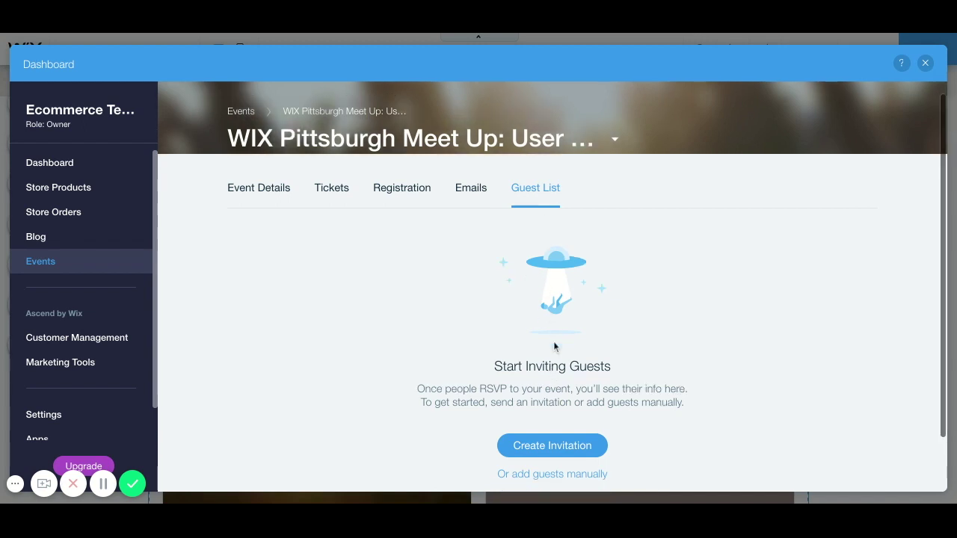
scroll(553, 341, up, 2)
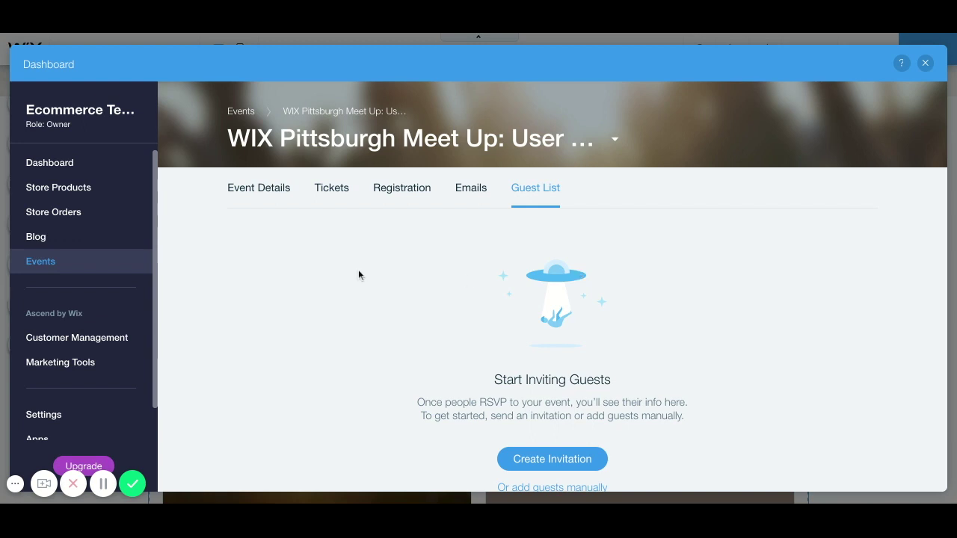
click(266, 190)
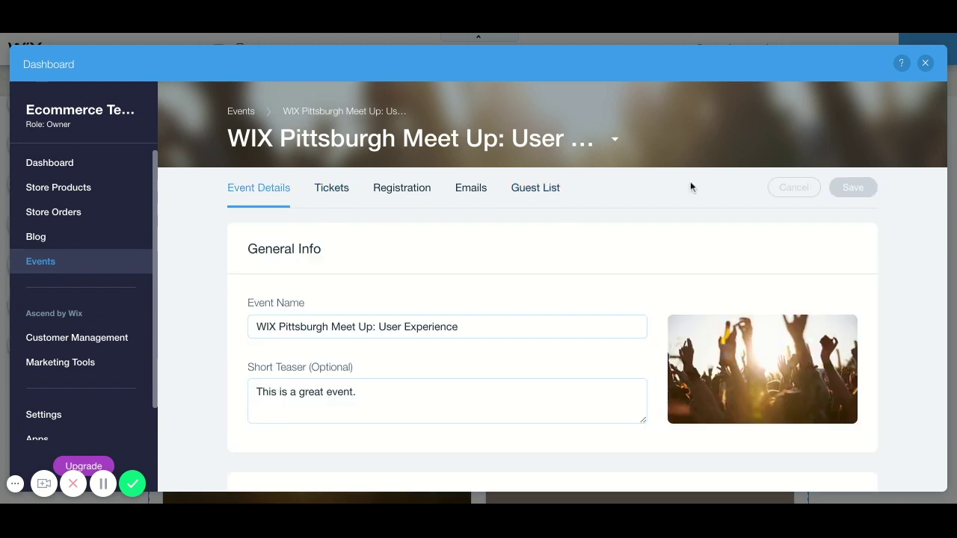
- Close the events dashboard to return to the page's Upcoming Events widget
click(926, 64)
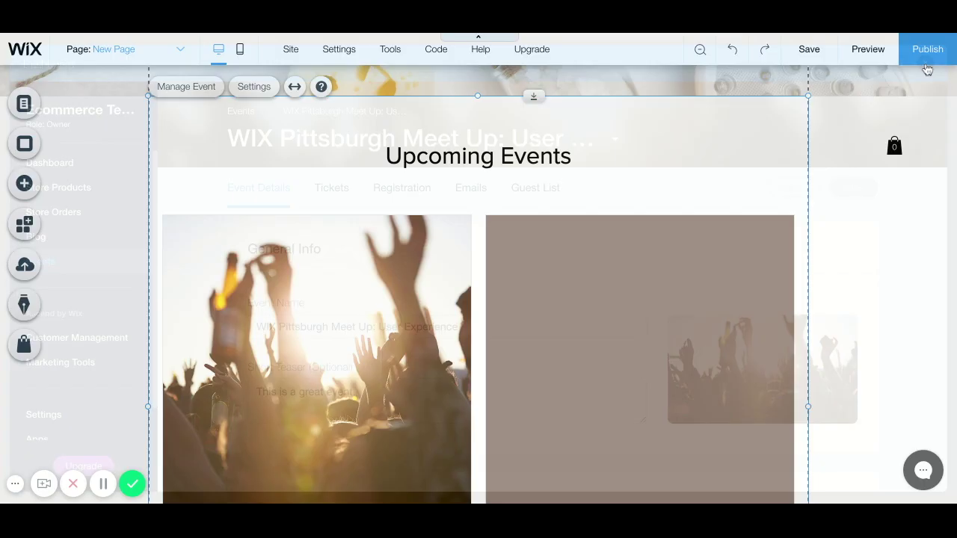